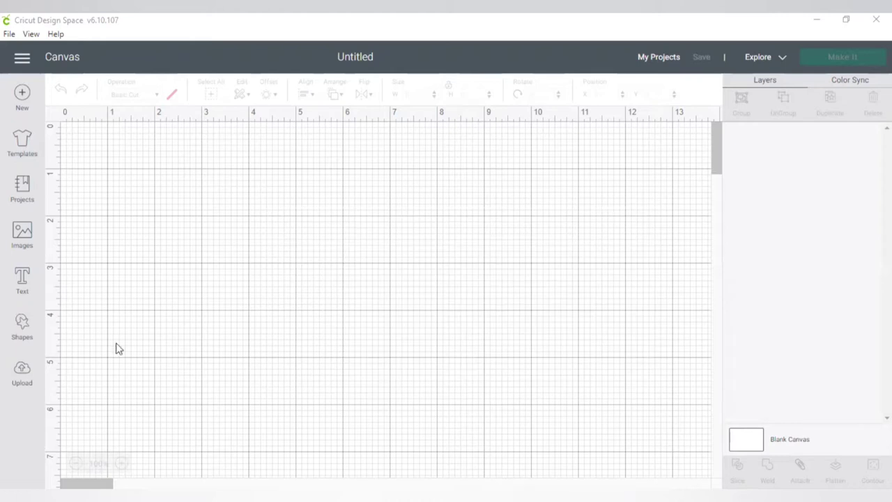
Choose the portrait photo with glasses from This PC's Pictures > Camera Roll folder as a new pattern fill upload
left_click(23, 379)
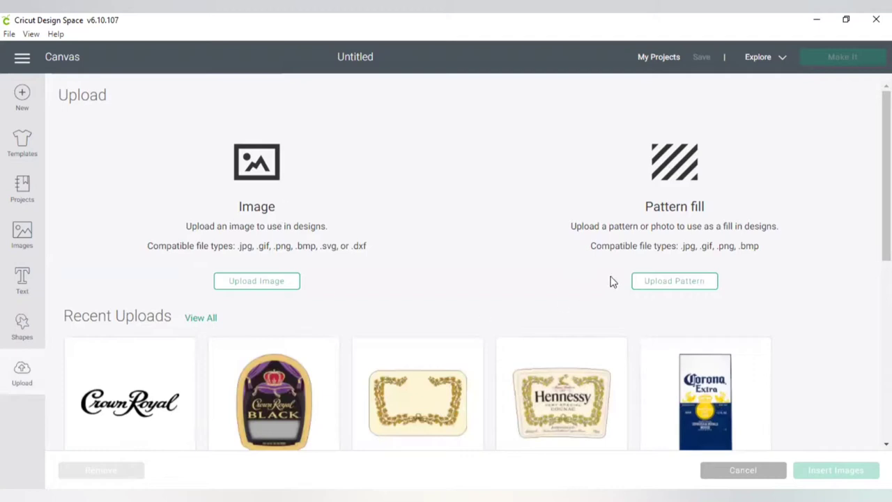
left_click(674, 282)
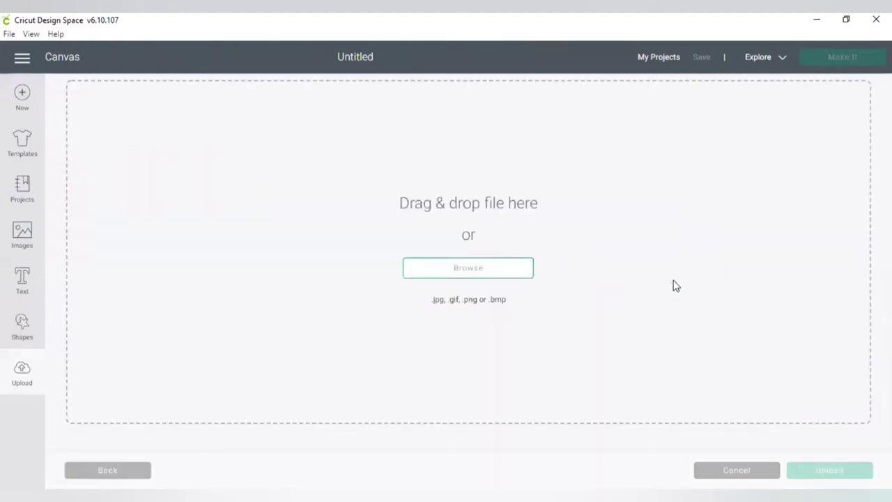
left_click(499, 274)
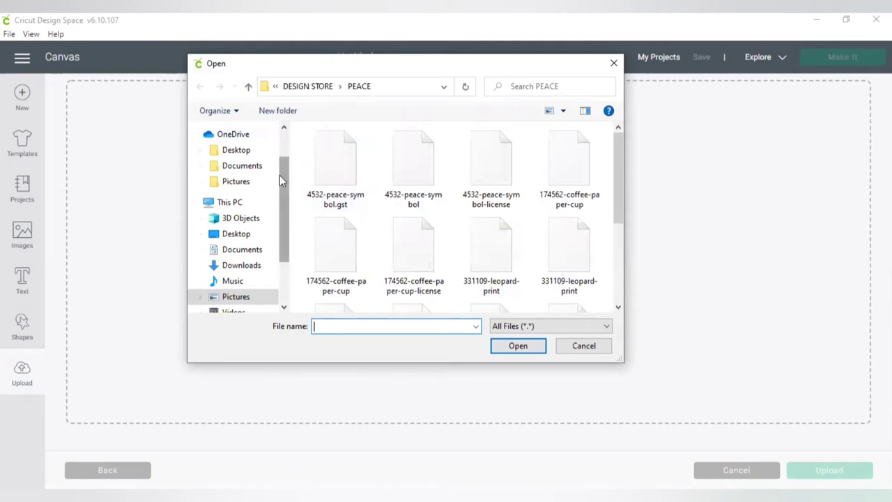
left_click_drag(282, 175, 289, 119)
scroll(235, 231, "down", 1)
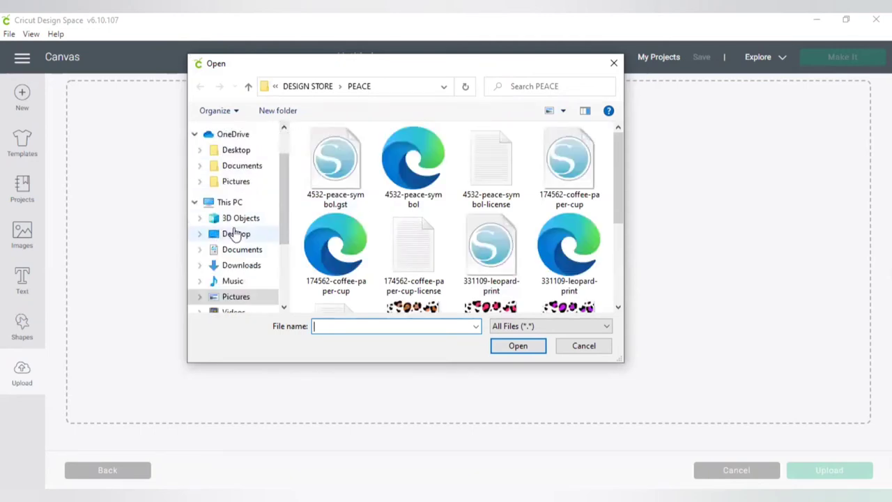
left_click(234, 234)
left_click(241, 182)
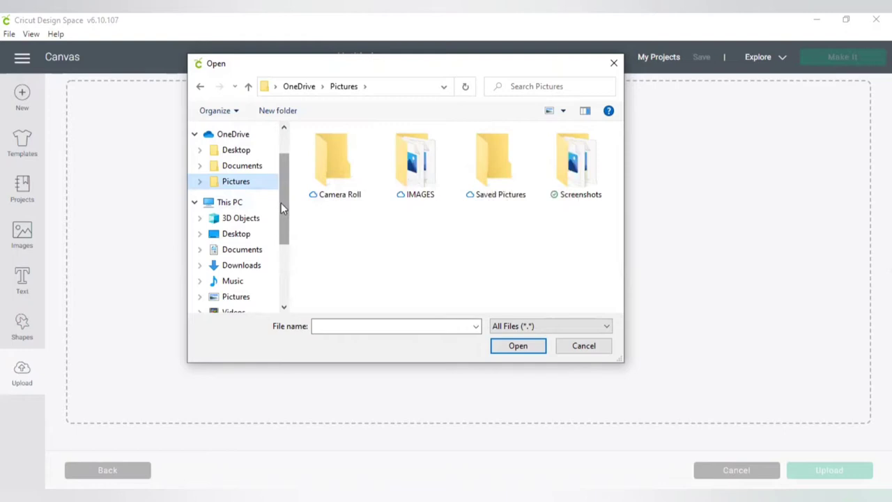
left_click(236, 297)
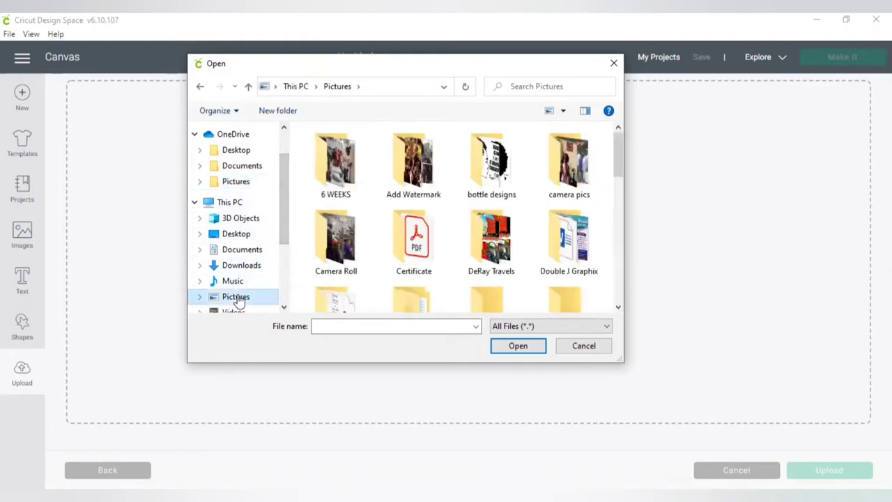
double_click(341, 249)
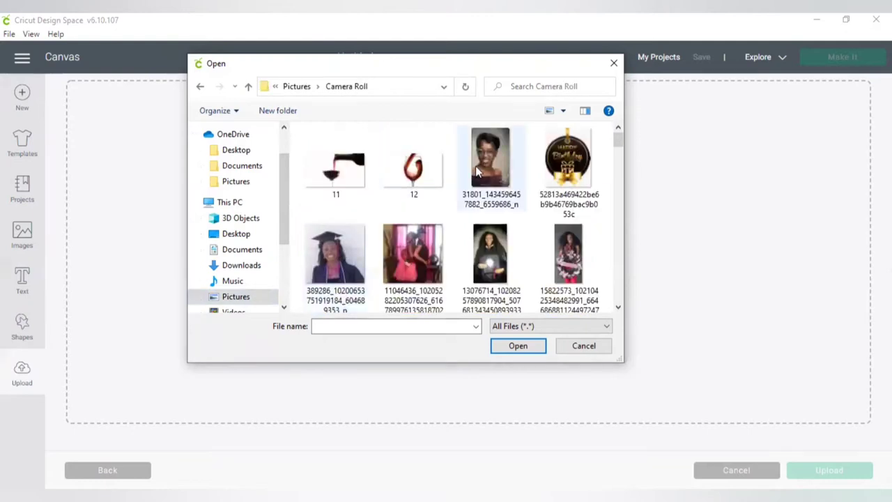
double_click(502, 143)
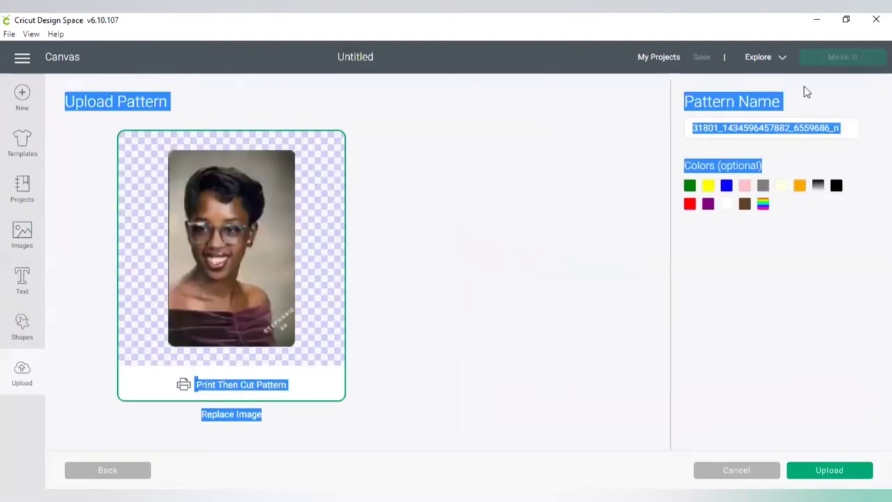
Name the pattern "grad pic" and upload it
left_click(848, 128)
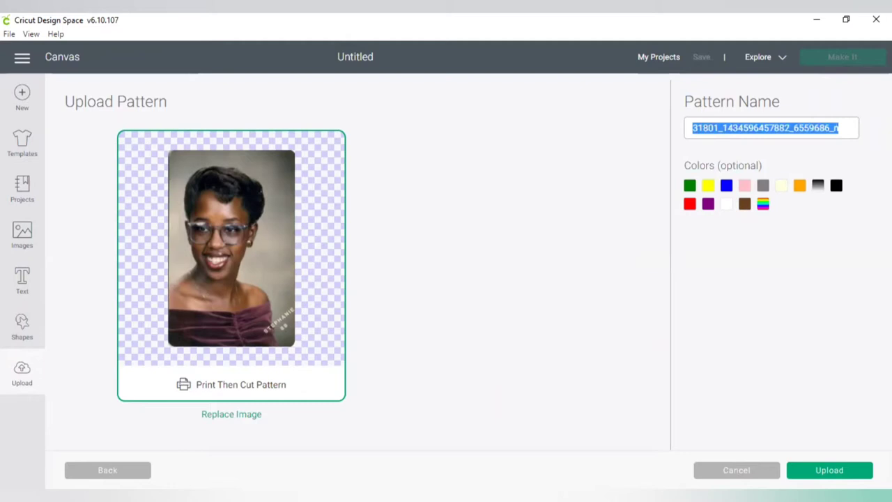
type("grad pic")
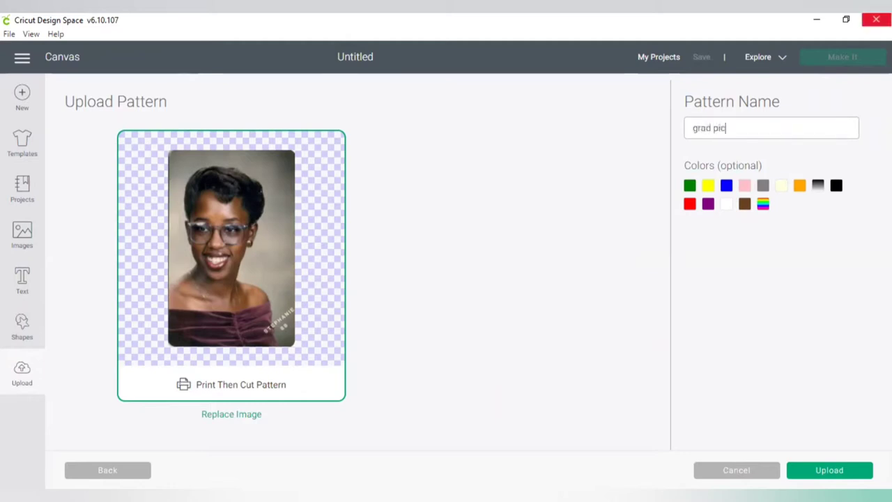
key("Return")
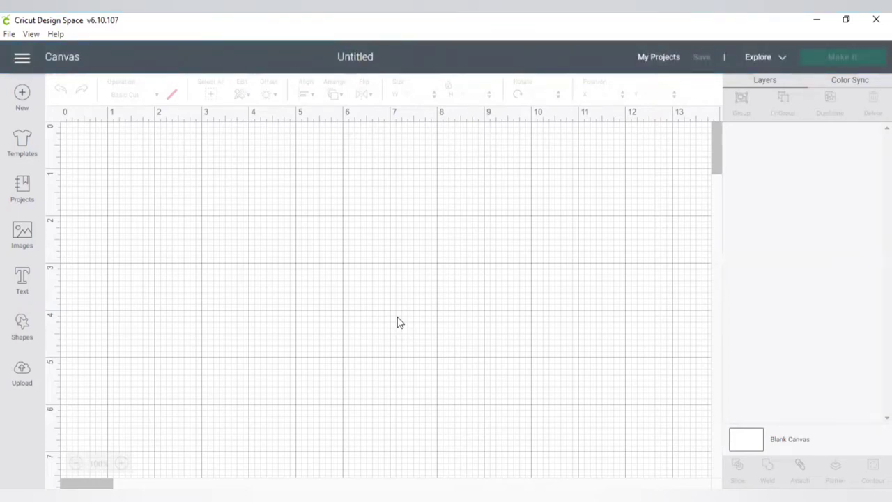
Search the image library for "rounded square"
left_click(21, 236)
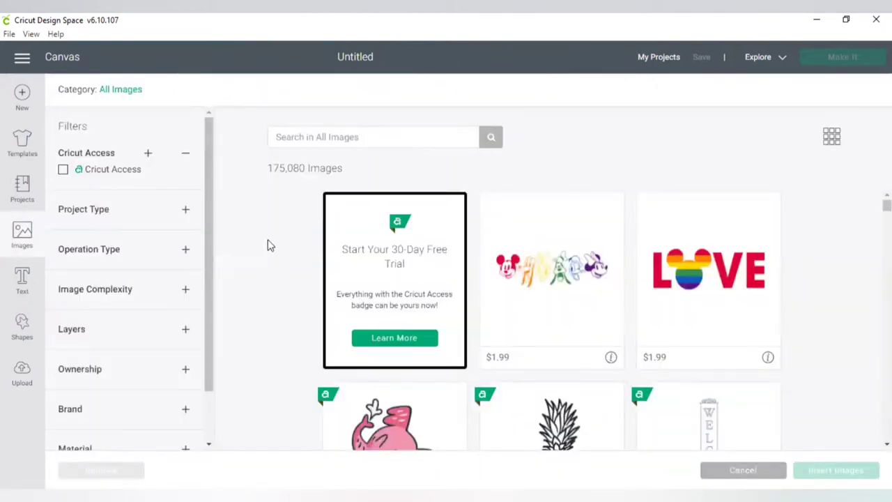
left_click(306, 137)
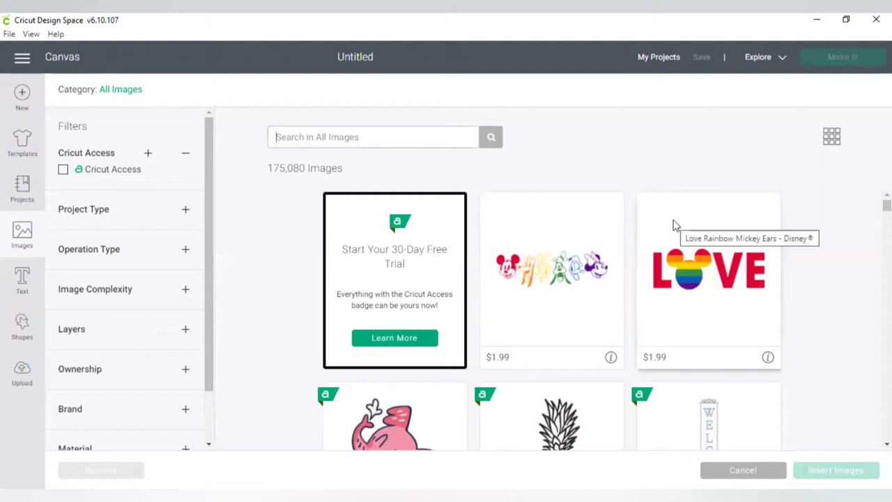
type("rounded square")
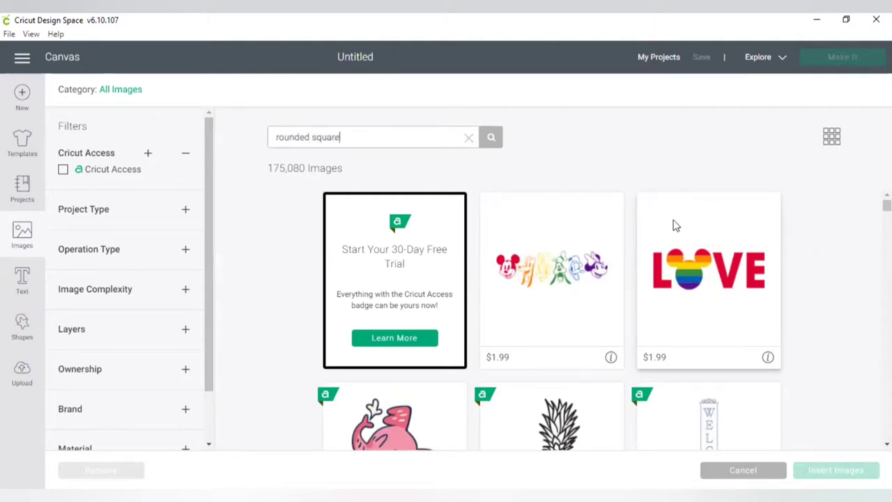
left_click(491, 138)
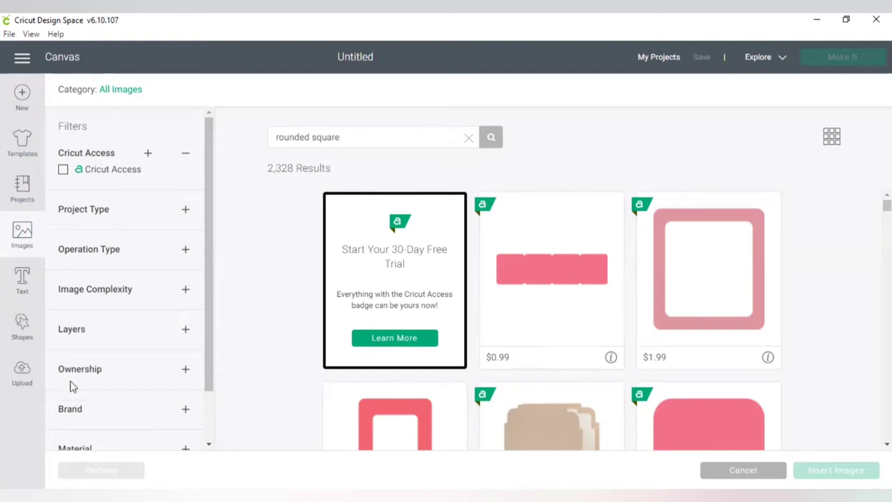
Filter the image results by ownership to Uploaded, Purchased and Free
left_click(185, 371)
scroll(256, 331, "down", 2)
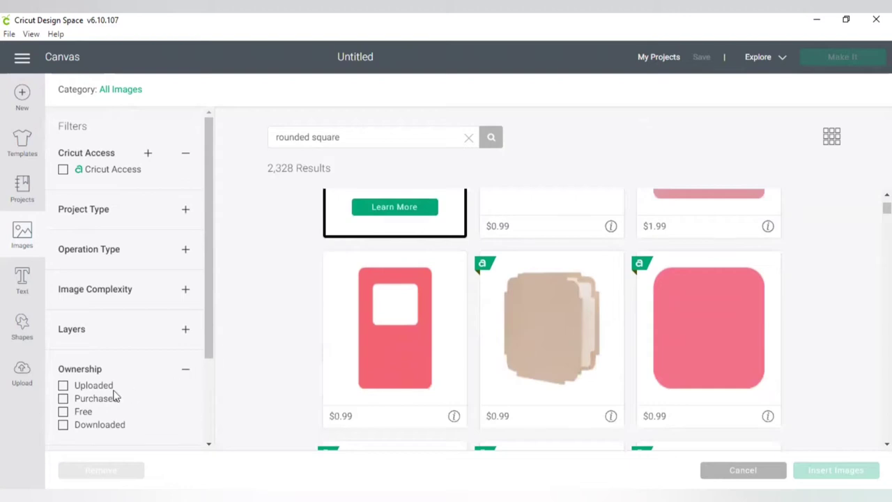
left_click(63, 388)
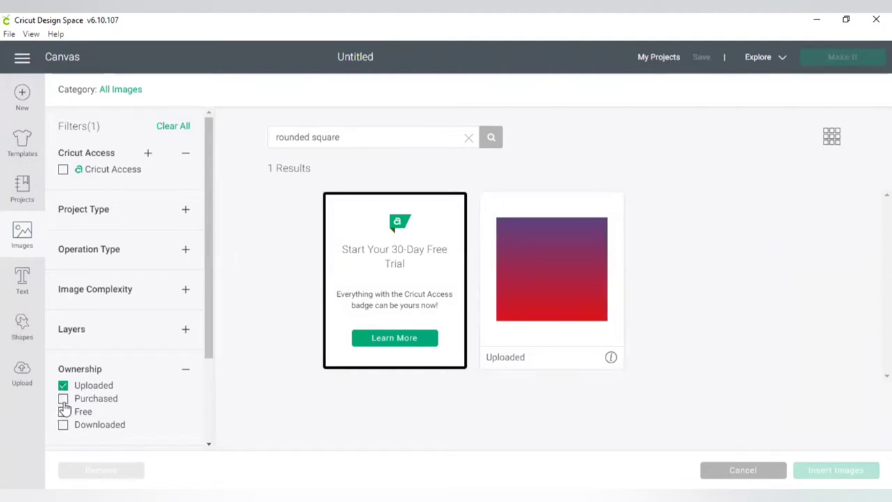
left_click(63, 400)
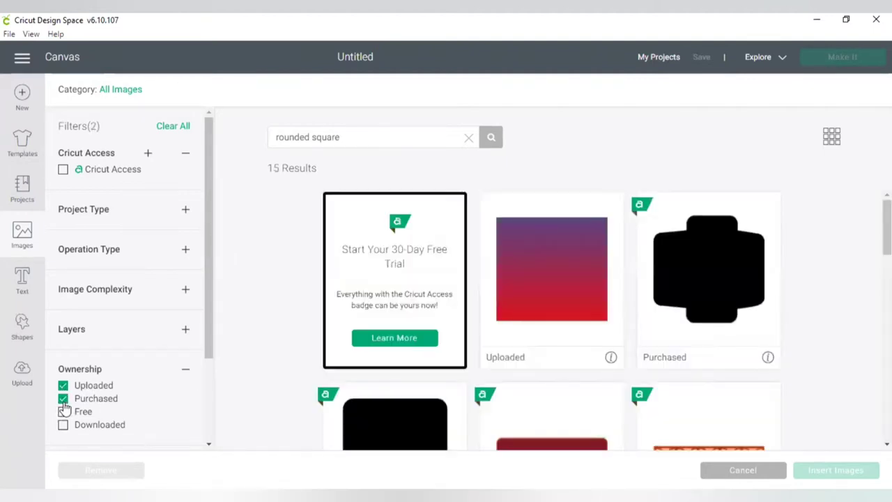
scroll(751, 291, "down", 5)
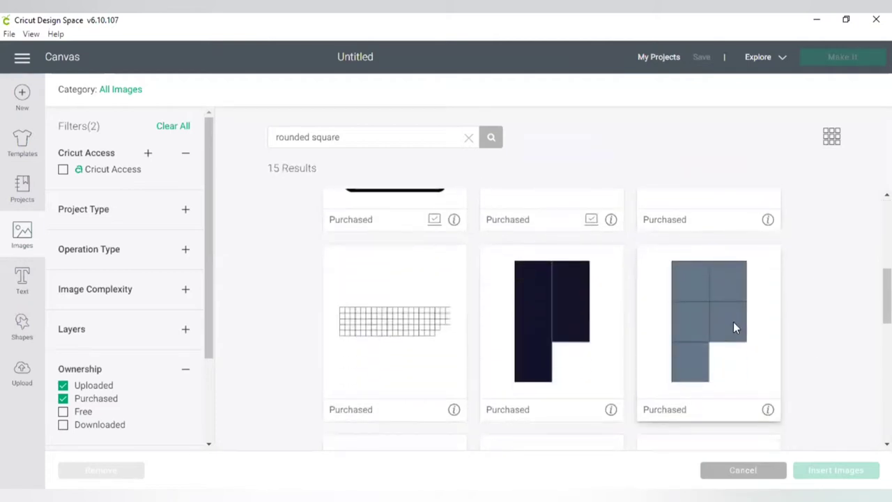
scroll(659, 319, "up", 6)
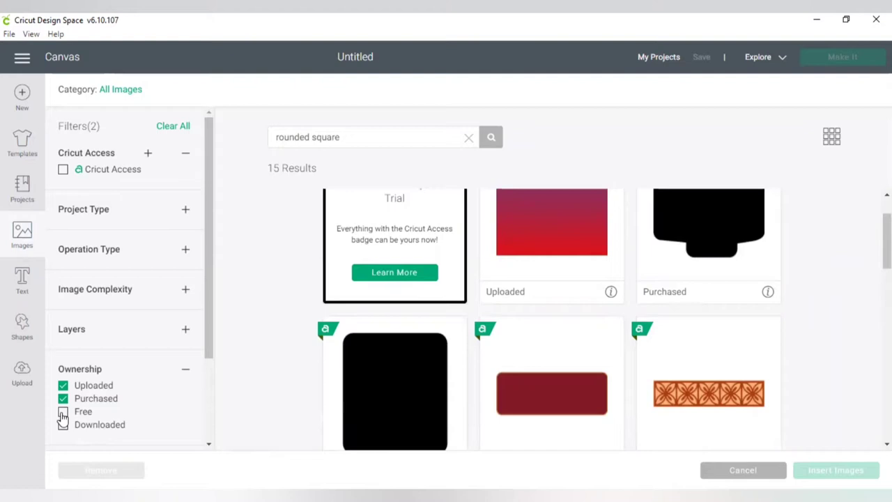
left_click(62, 412)
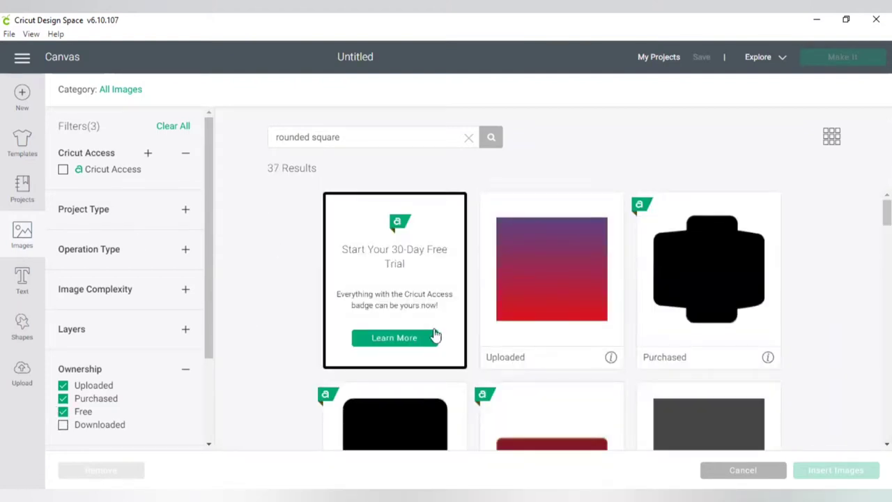
Find the purchased black rounded square among the filtered results and insert it on the canvas
scroll(446, 333, "down", 3)
scroll(461, 326, "down", 15)
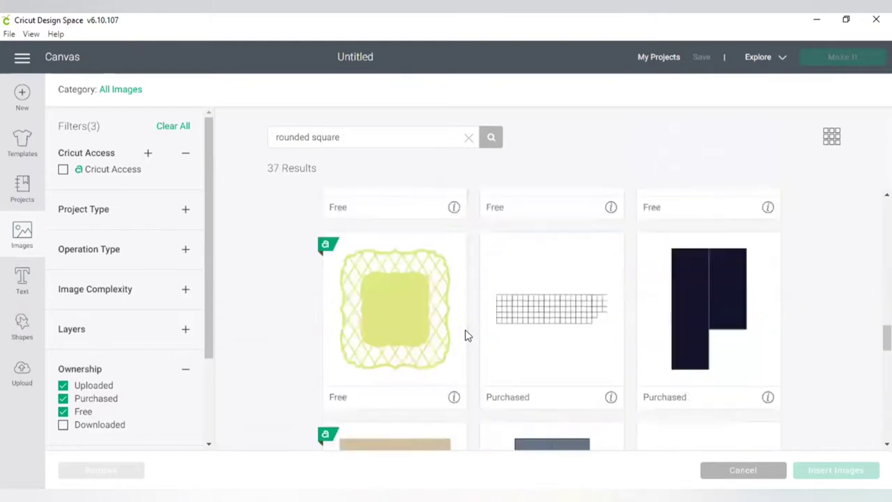
scroll(446, 337, "down", 3)
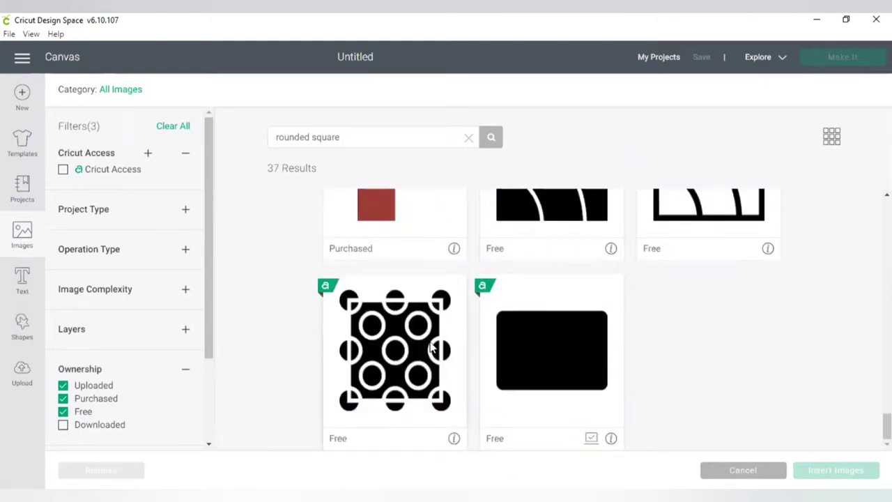
scroll(474, 283, "up", 3)
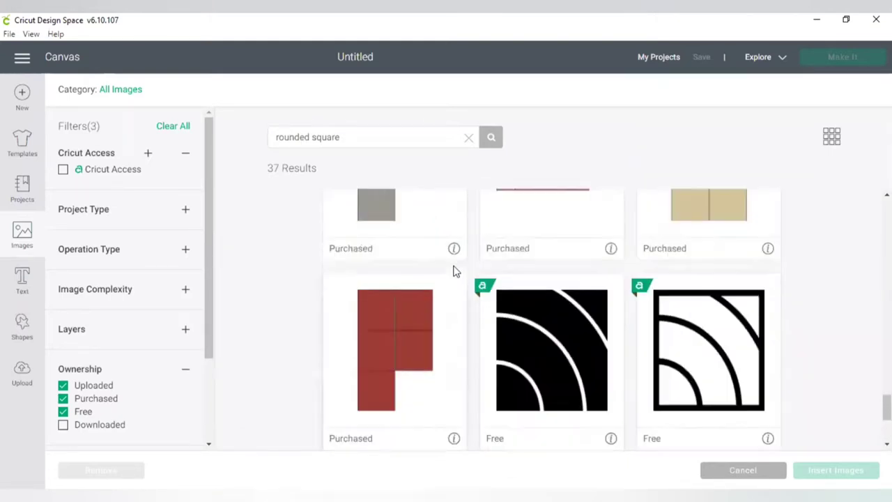
scroll(452, 270, "up", 3)
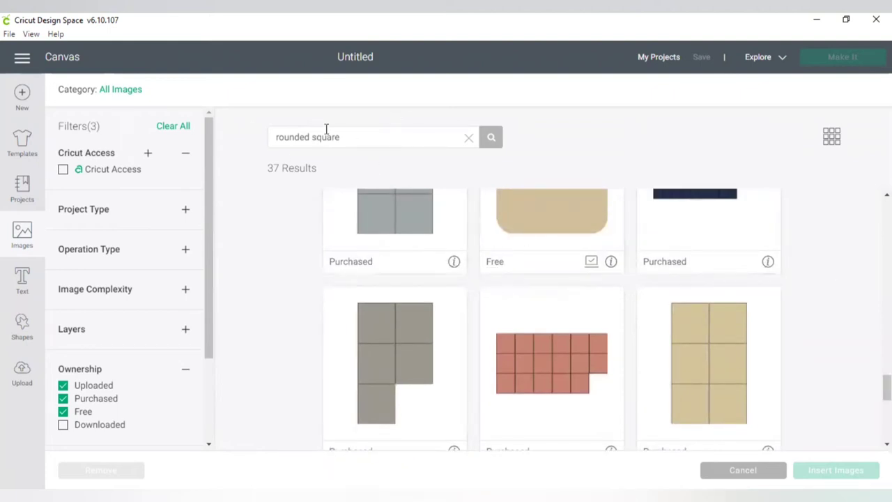
scroll(384, 270, "up", 5)
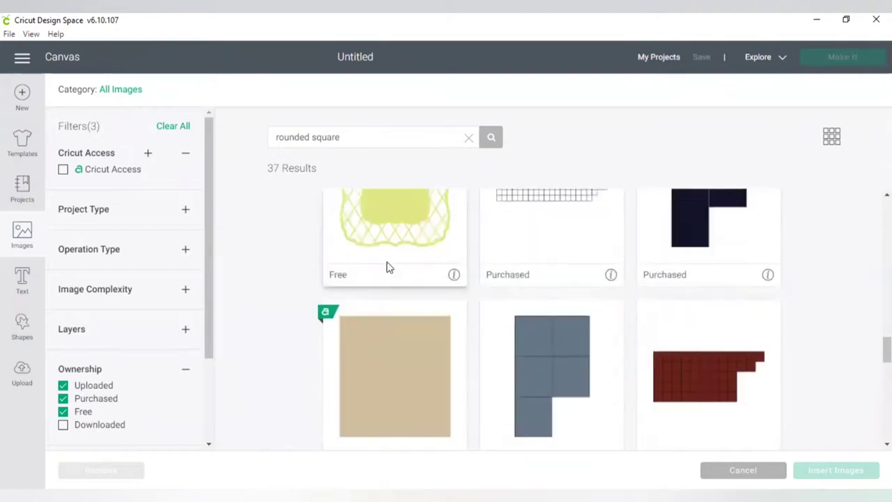
scroll(332, 250, "up", 10)
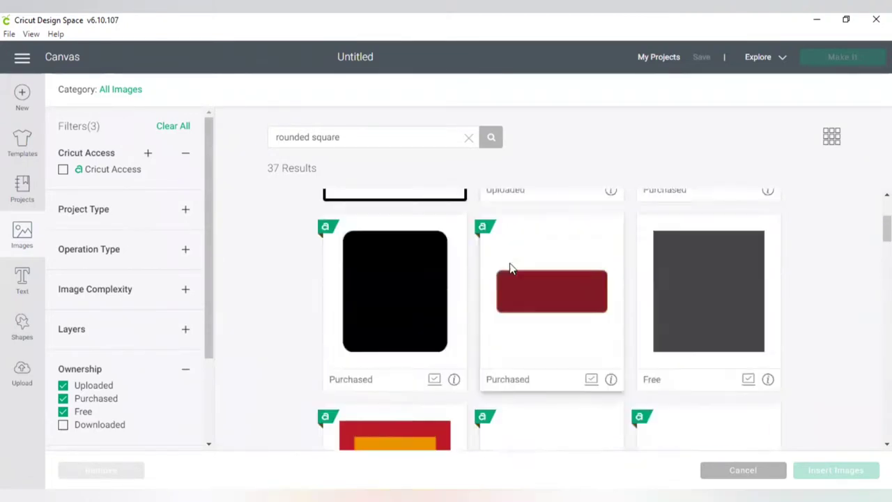
scroll(374, 261, "down", 5)
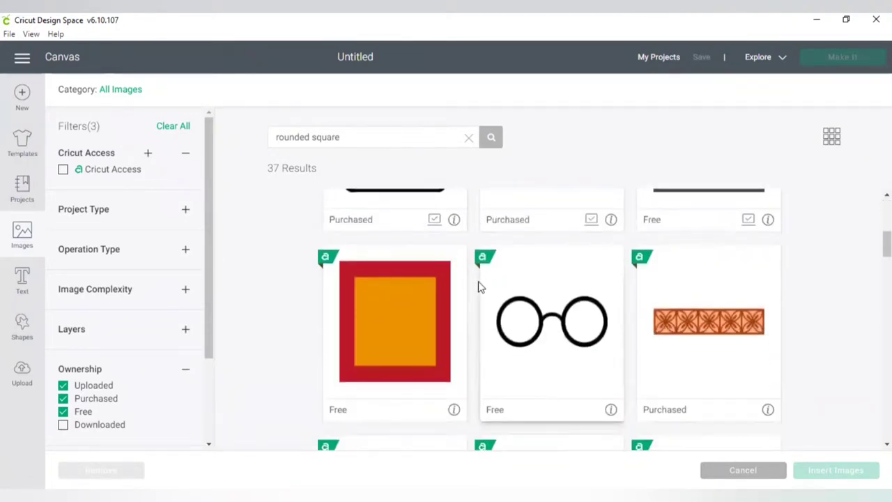
scroll(432, 275, "up", 2)
left_click(398, 261)
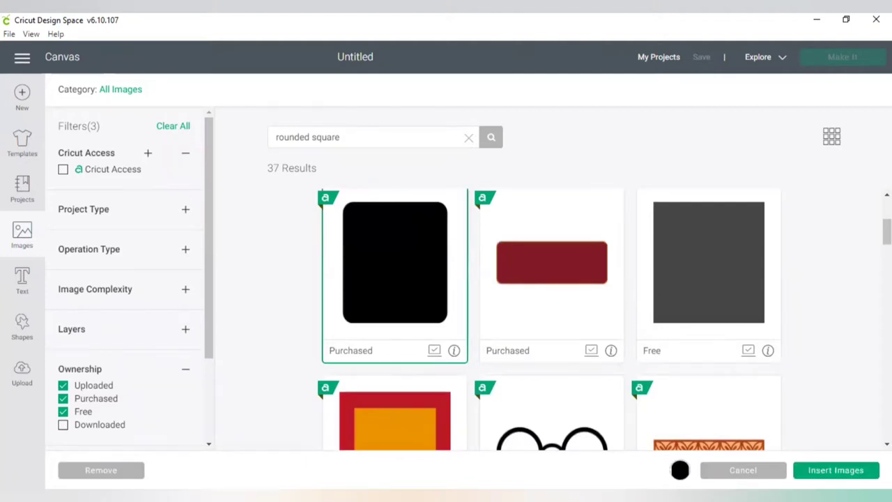
left_click(835, 469)
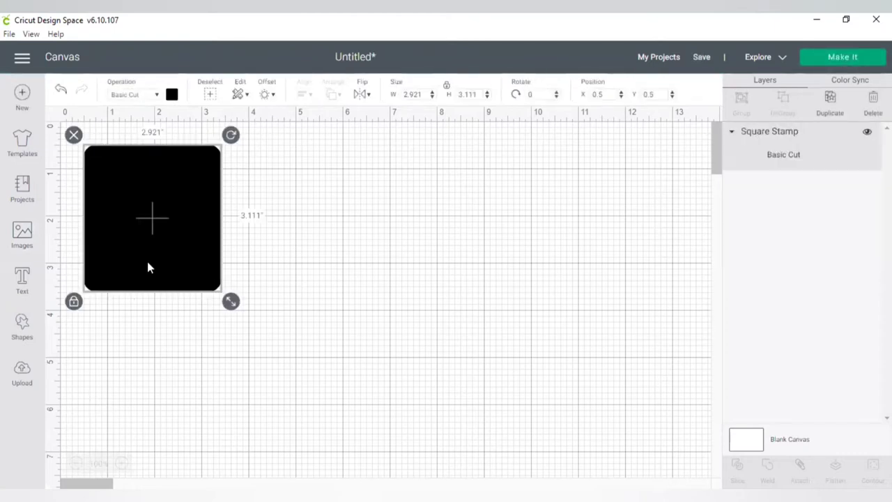
Move the black rounded square toward the middle of the canvas, to about X 5.04 and Y 2.39
left_click_drag(147, 263, 394, 327)
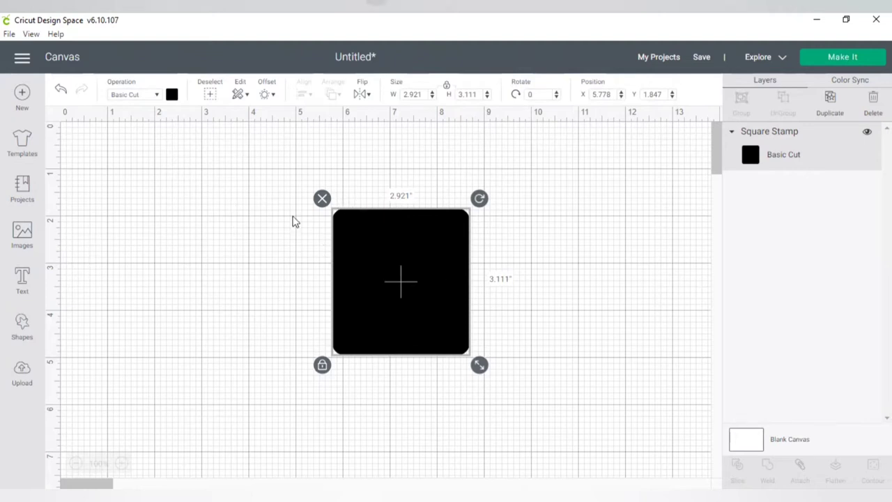
left_click_drag(390, 215, 362, 188)
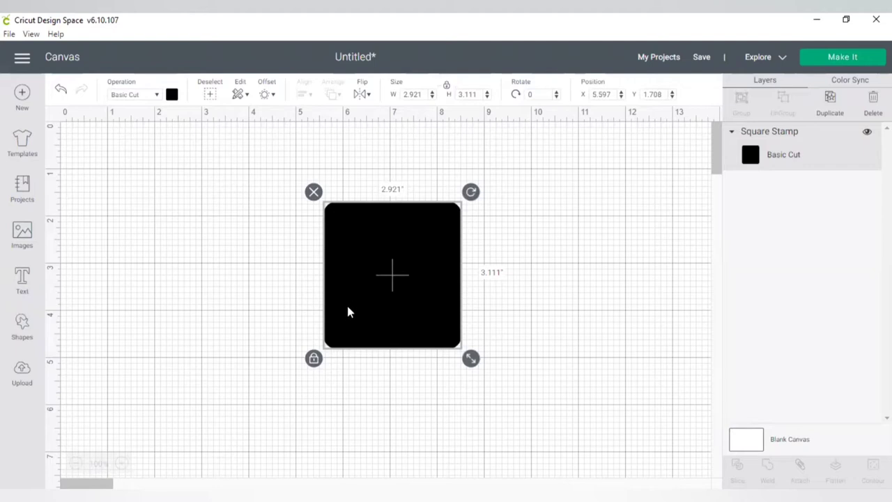
left_click_drag(380, 322, 386, 300)
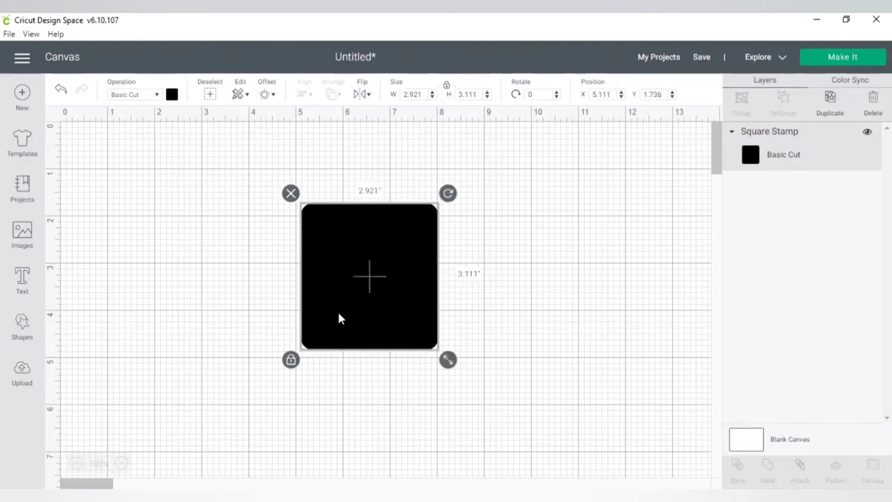
left_click_drag(355, 272, 366, 301)
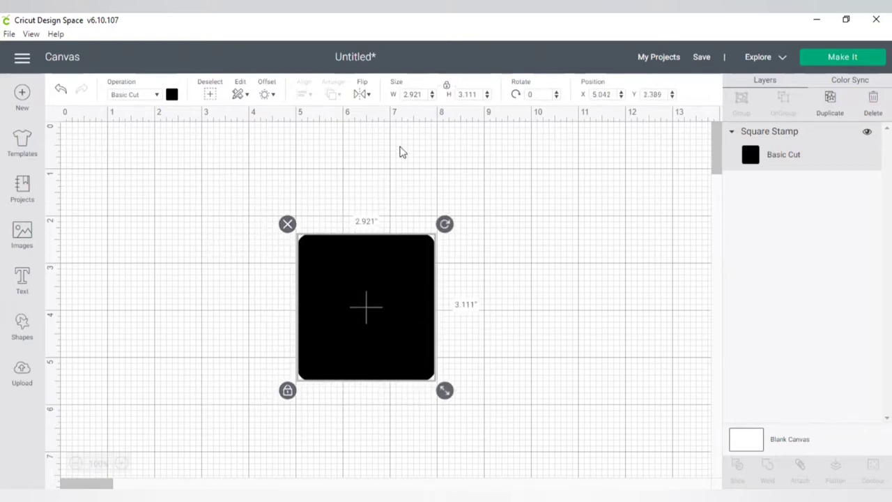
Unlock the black rounded square's proportions, set its size to 1 inch wide by 2 inches high, and lock the proportions again
left_click(447, 88)
double_click(423, 94)
type("1")
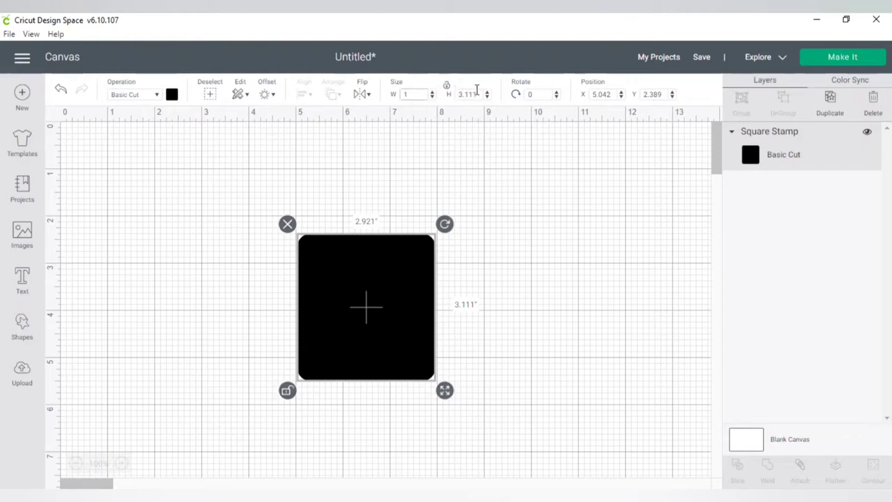
key("Tab")
type("2")
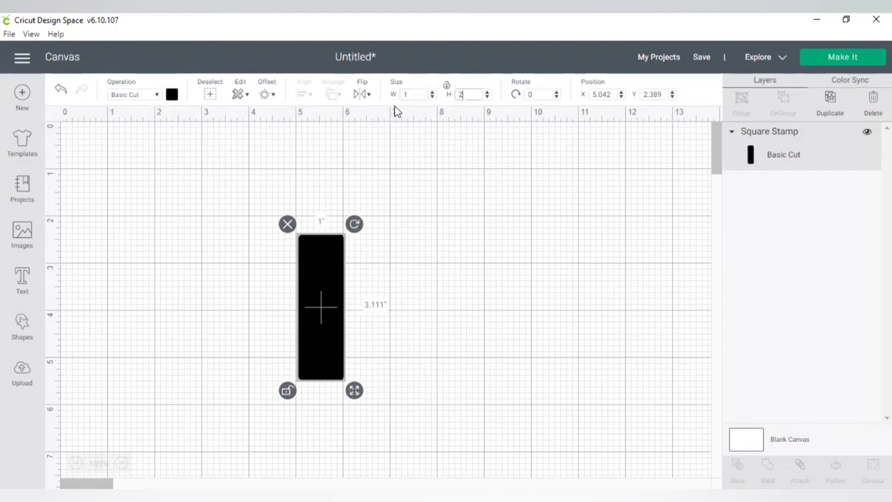
key("Return")
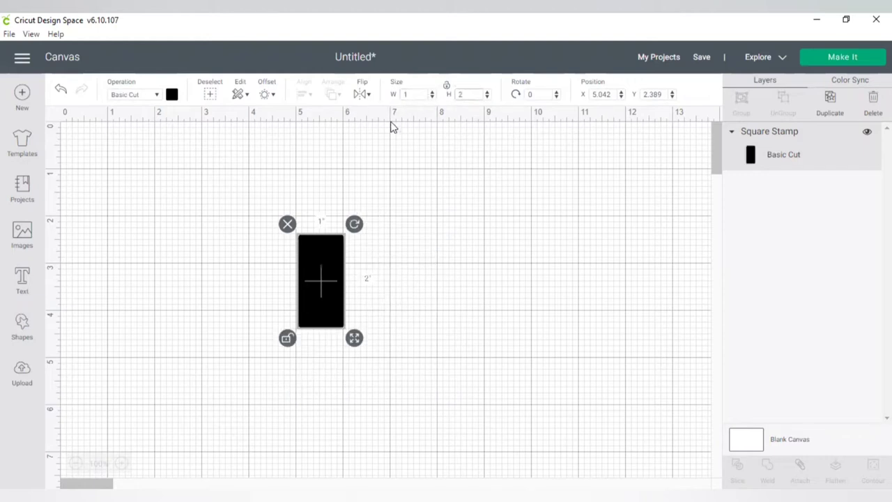
left_click(288, 338)
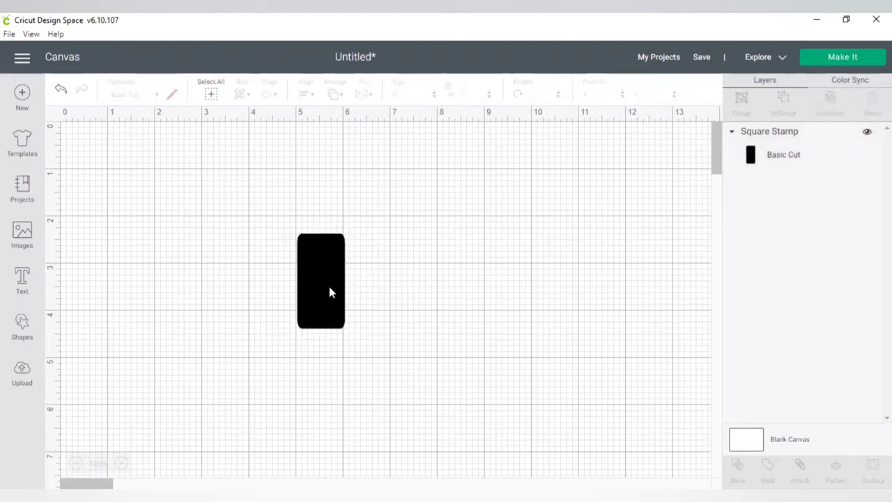
Reposition the black rounded rectangle at about X 5.75, Y 0.39 and enlarge it proportionally to about 3.32 by 6.64 inches
left_click_drag(331, 292, 334, 252)
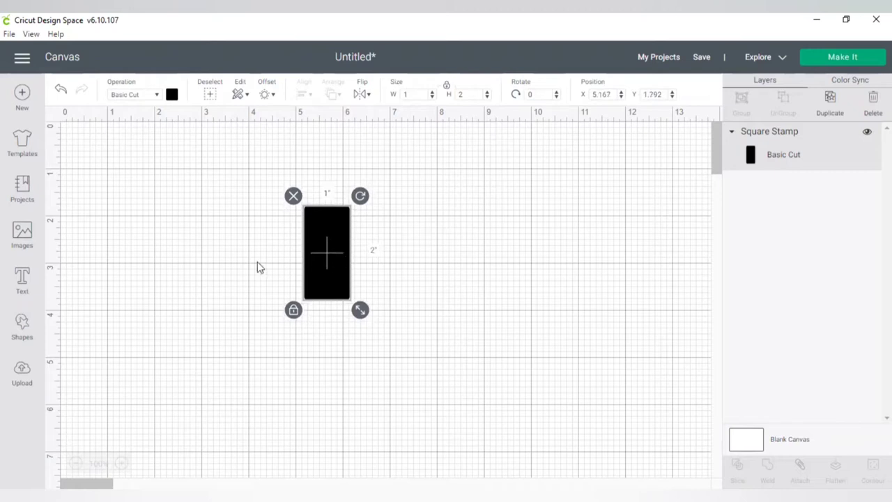
left_click(346, 205)
left_click(328, 272)
left_click_drag(328, 272, 393, 278)
left_click_drag(180, 253, 365, 245)
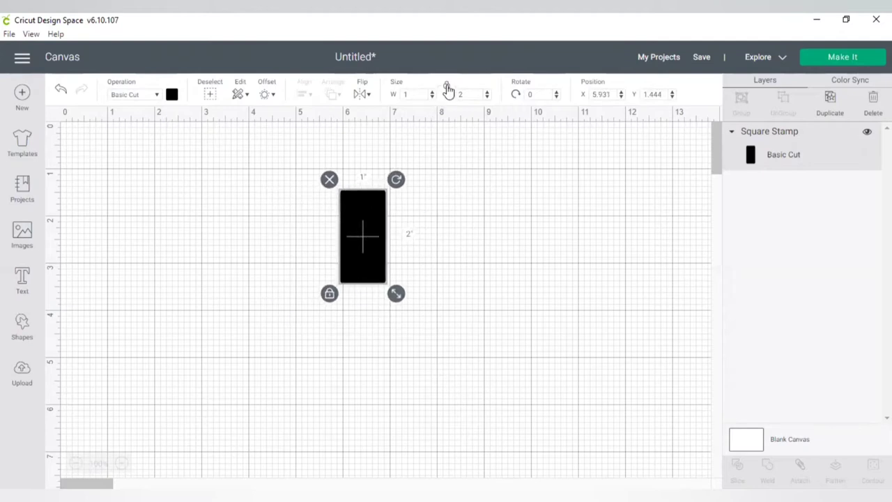
left_click(448, 90)
left_click(448, 93)
left_click_drag(395, 296, 444, 302)
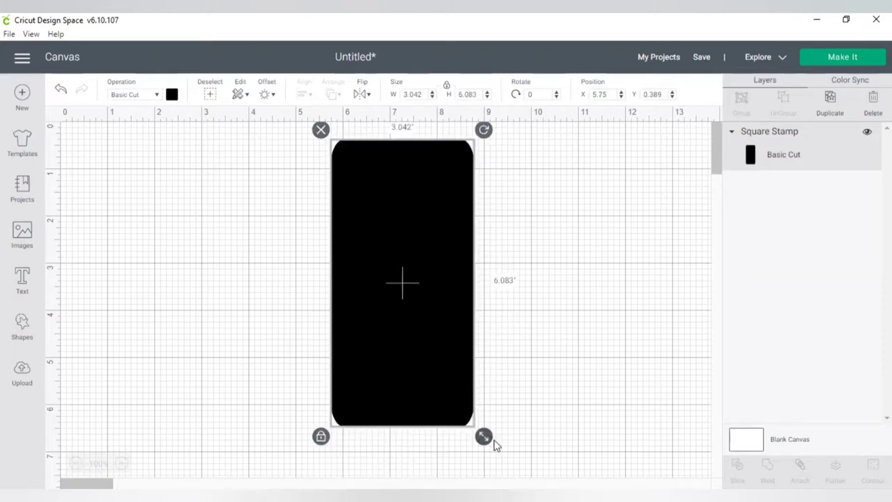
left_click_drag(493, 441, 506, 466)
left_click(550, 301)
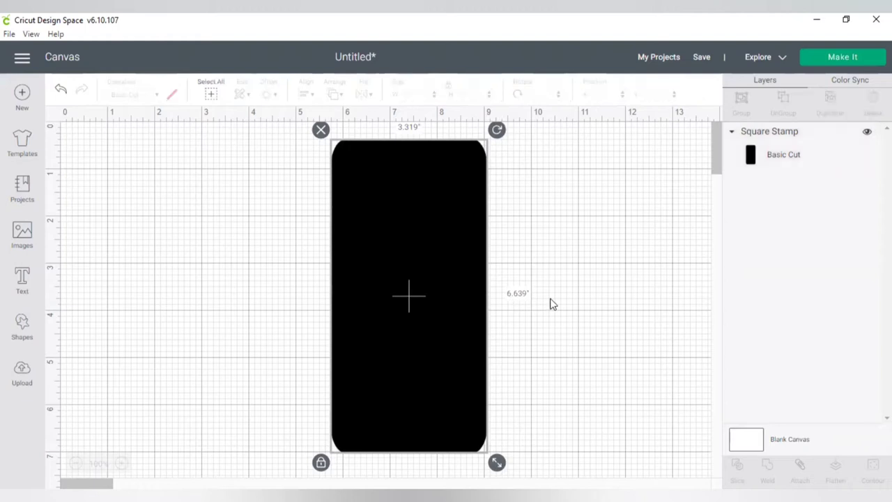
Add a text line made of a short first name followed by random filler letters
left_click(23, 287)
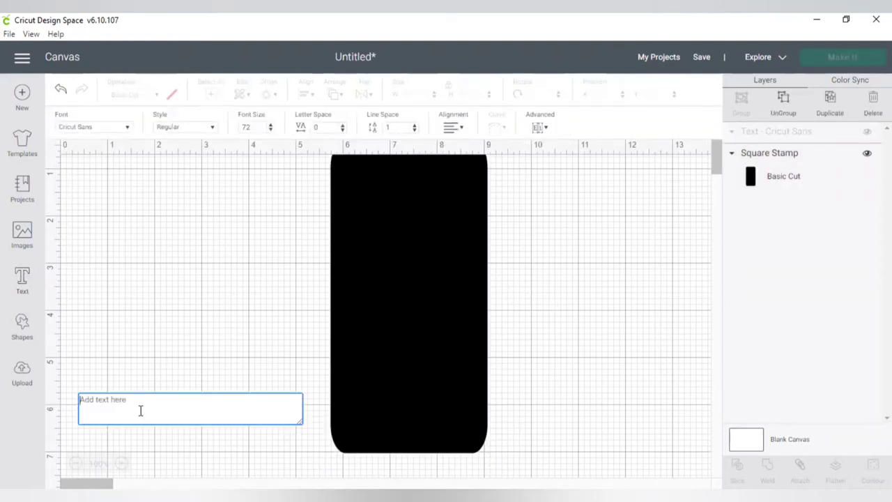
type("Stef")
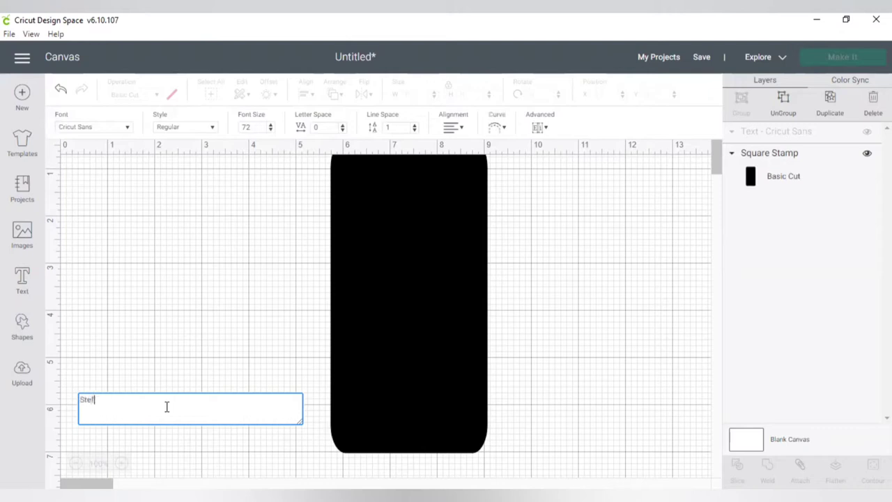
type(" koafkfj")
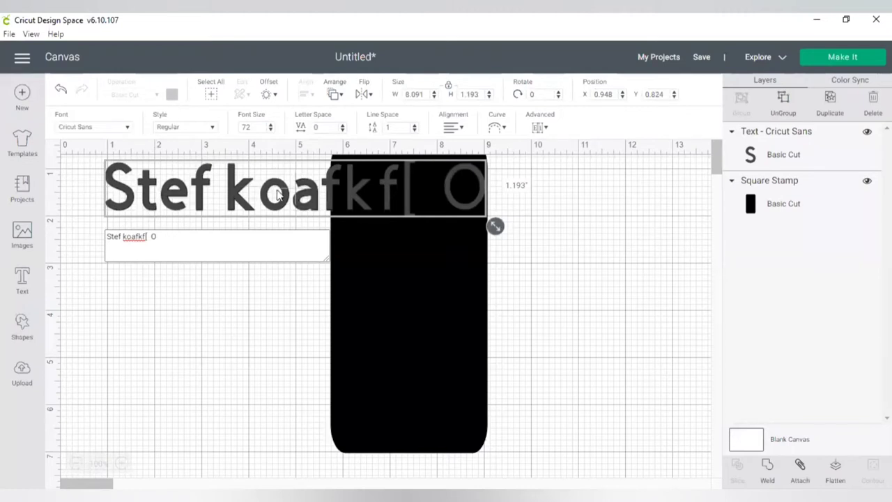
Shrink the text to about 3.95 inches wide and place it beside the black shape at about X 1.53, Y 3.07
left_click_drag(277, 194, 278, 359)
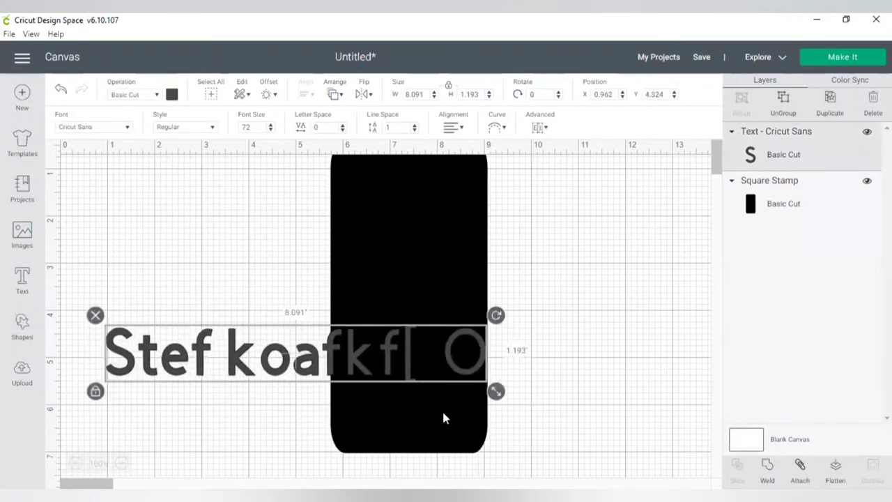
left_click_drag(495, 391, 300, 362)
left_click_drag(199, 339, 226, 280)
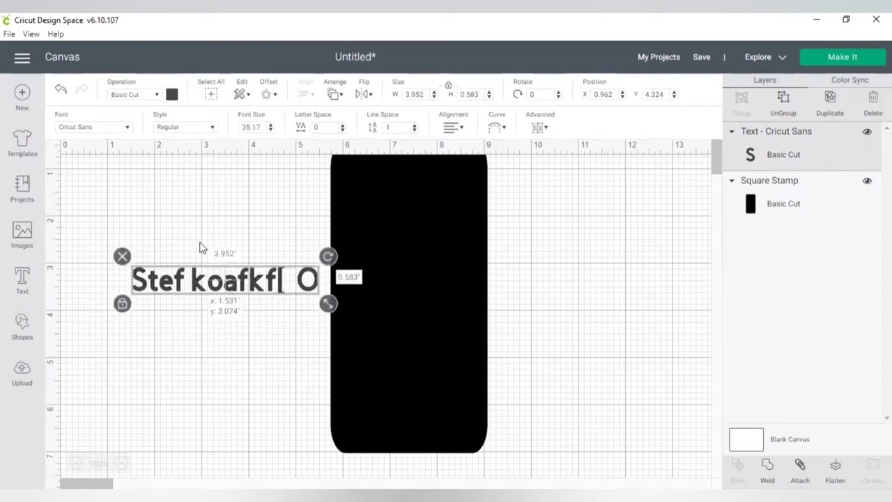
Color the text white and fit it onto the upper part of the black shape at about 2.83 inches wide
left_click(172, 96)
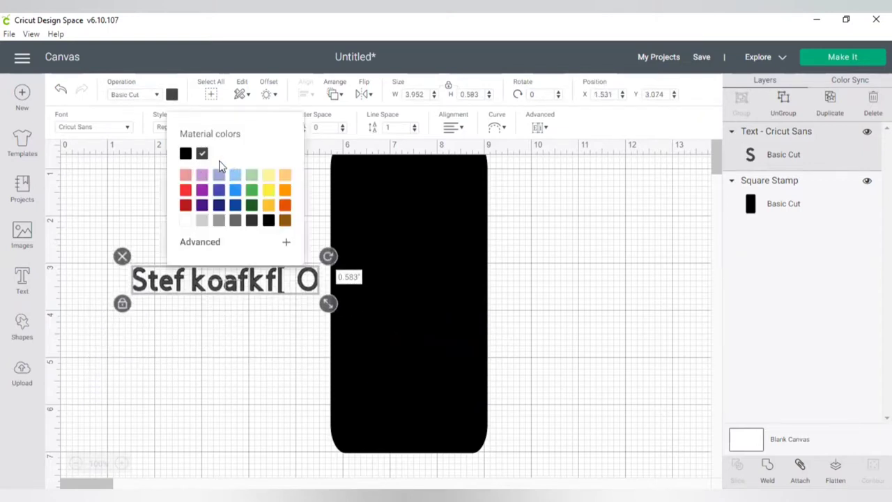
left_click(185, 221)
left_click_drag(203, 282, 392, 247)
left_click_drag(517, 269, 464, 261)
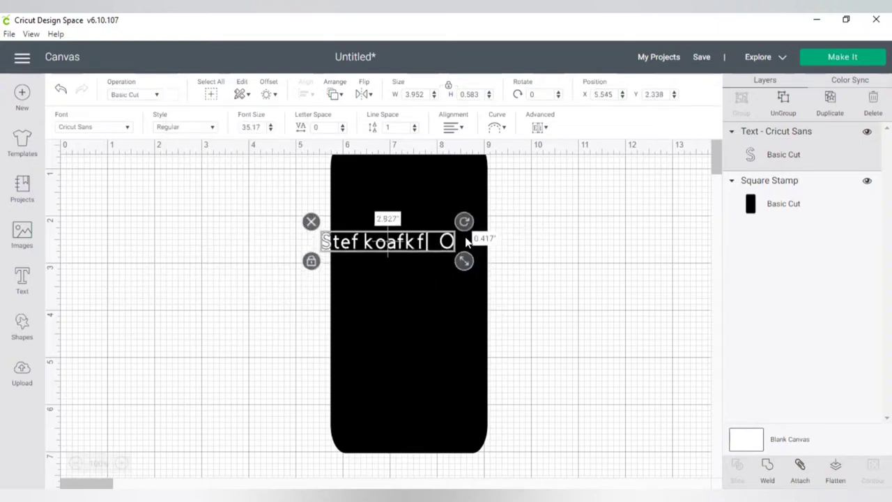
left_click_drag(409, 244, 400, 200)
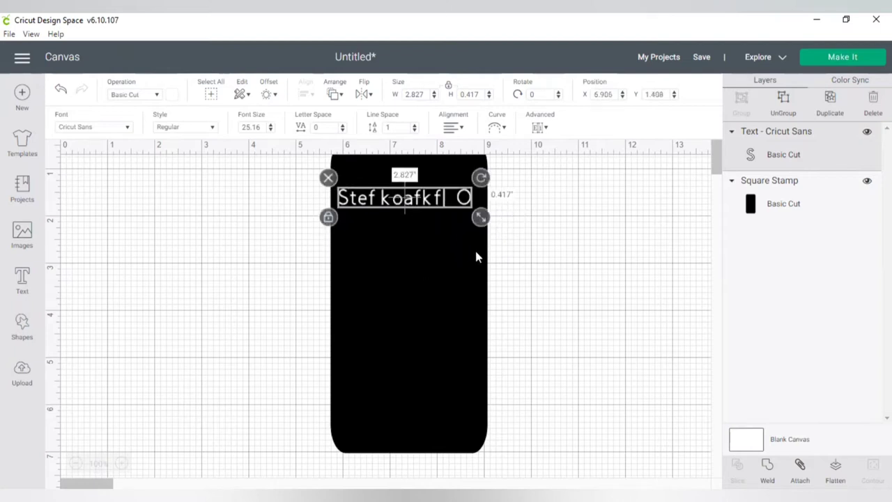
left_click(712, 155)
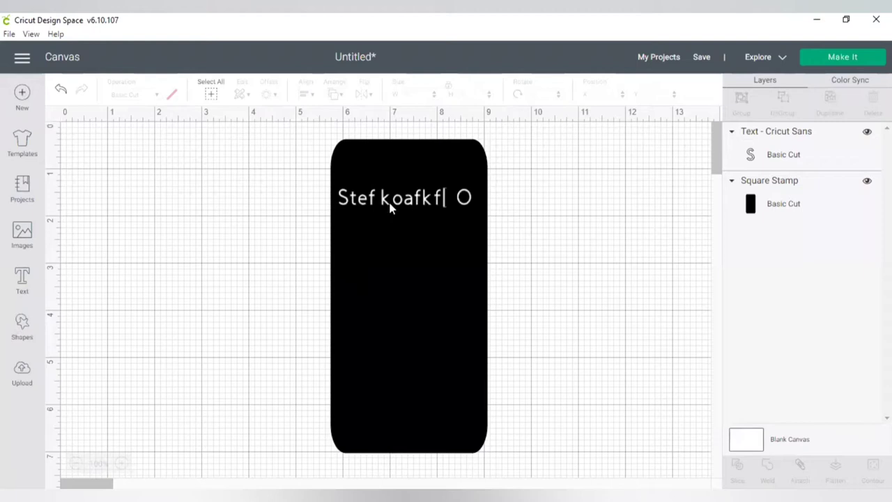
Shift the white text and the black shape slightly, then select both objects together and deselect them
left_click_drag(390, 208, 387, 197)
left_click(476, 285)
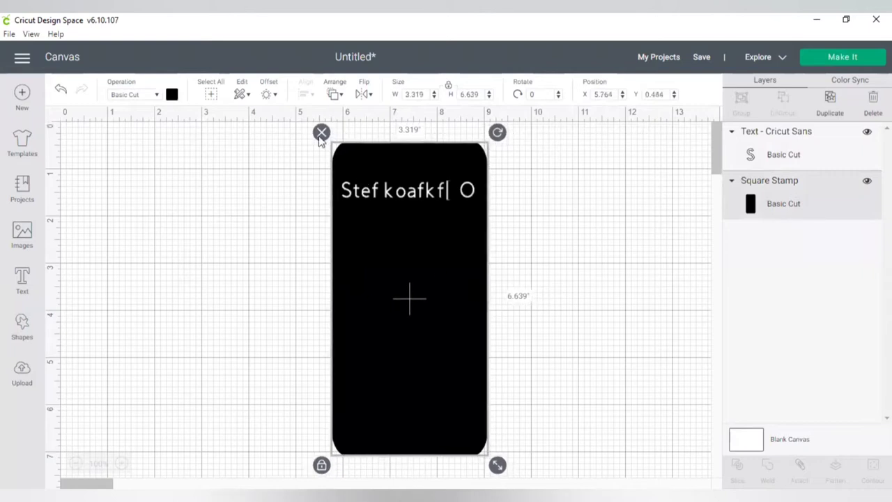
left_click_drag(293, 143, 644, 390)
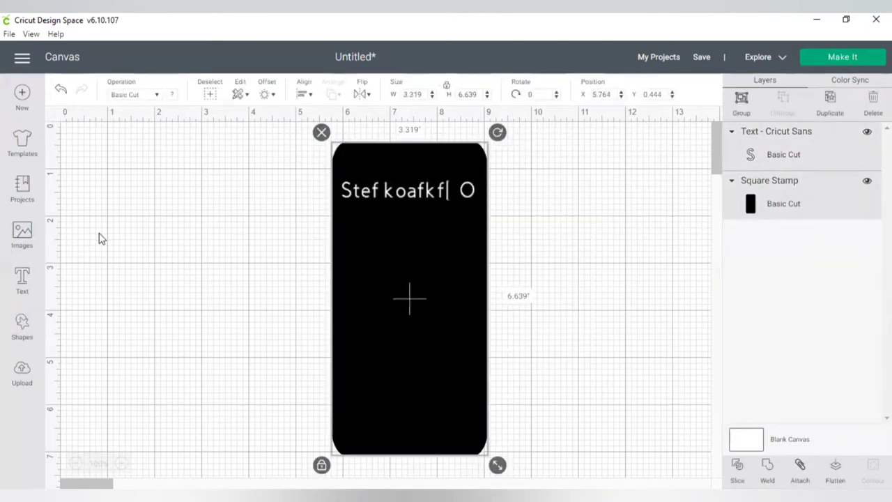
key("Escape")
Shrink the white text to about 2.26 inches wide and position it at about X 6.34, Y 2.02 on the black shape
left_click_drag(377, 195, 378, 224)
left_click_drag(487, 243, 461, 239)
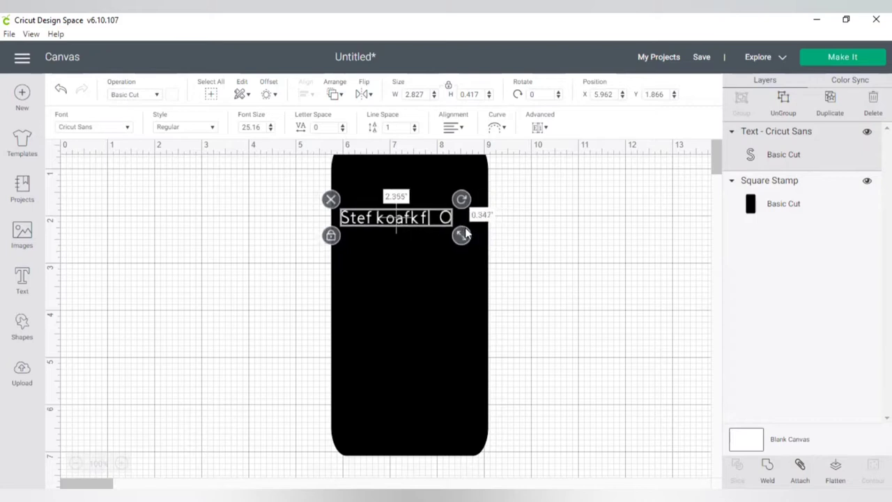
left_click_drag(388, 216, 406, 223)
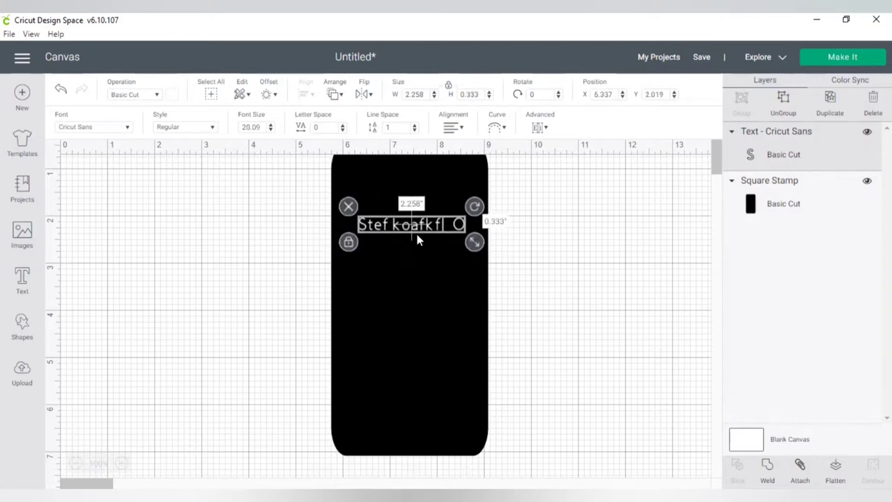
Move the black shape away from the white text and delete the text
left_click_drag(408, 173, 502, 240)
left_click_drag(519, 278, 294, 206)
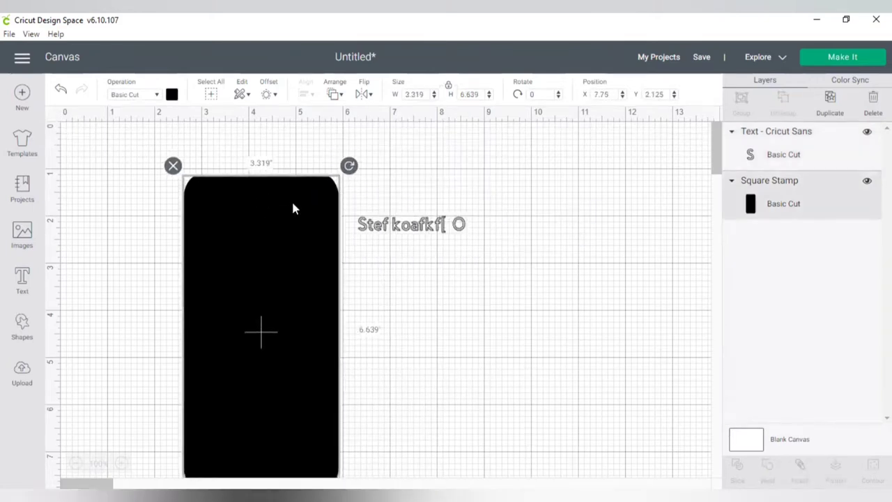
left_click(418, 230)
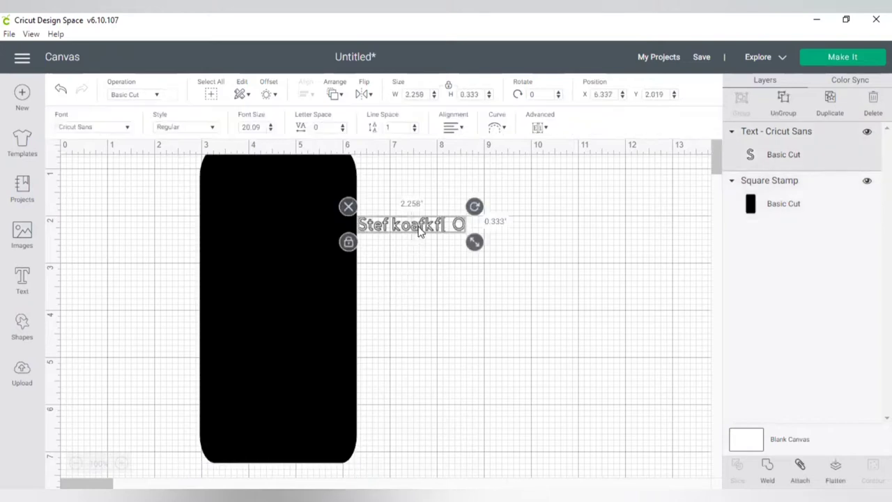
key("Delete")
Move the black rounded rectangle toward the middle of the canvas, to about X 4.31 and Y 0.19
left_click_drag(265, 296, 324, 284)
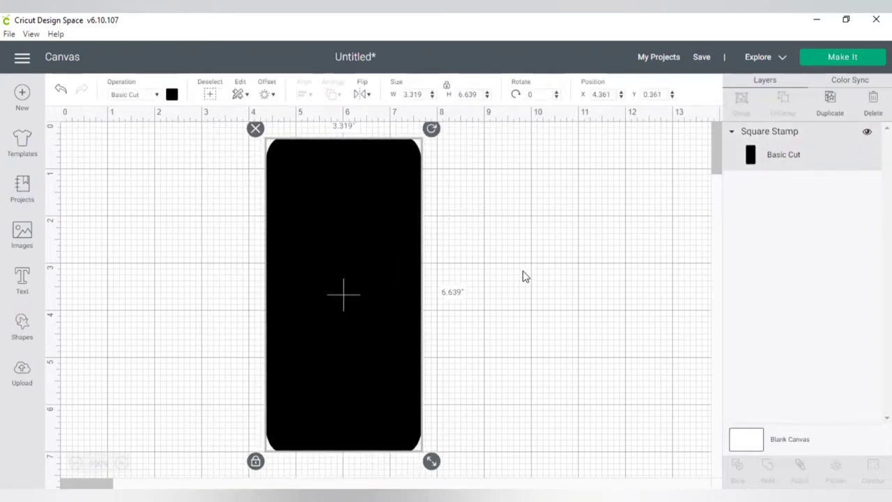
mouse_move(369, 326)
left_mouse_down()
mouse_move(428, 300)
mouse_move(392, 323)
mouse_move(372, 351)
mouse_move(361, 314)
left_mouse_up()
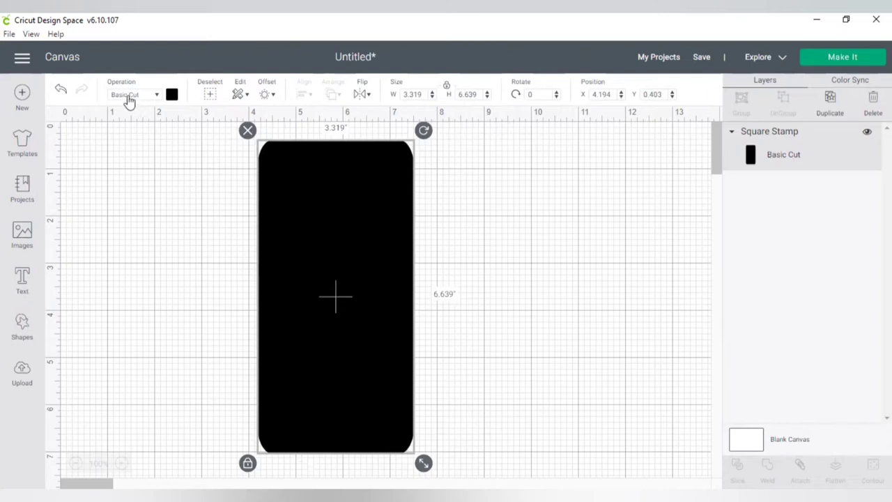
mouse_move(384, 272)
left_mouse_down()
mouse_move(360, 302)
mouse_move(390, 247)
mouse_move(390, 257)
left_mouse_up()
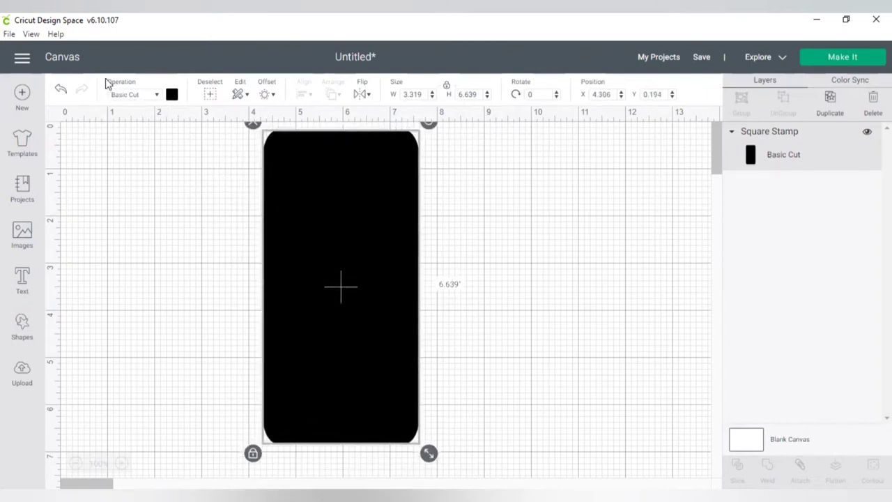
Set the shape's operation to Standard Print Then Cut and fill it with the uploaded graduation portrait as its pattern
left_click(157, 96)
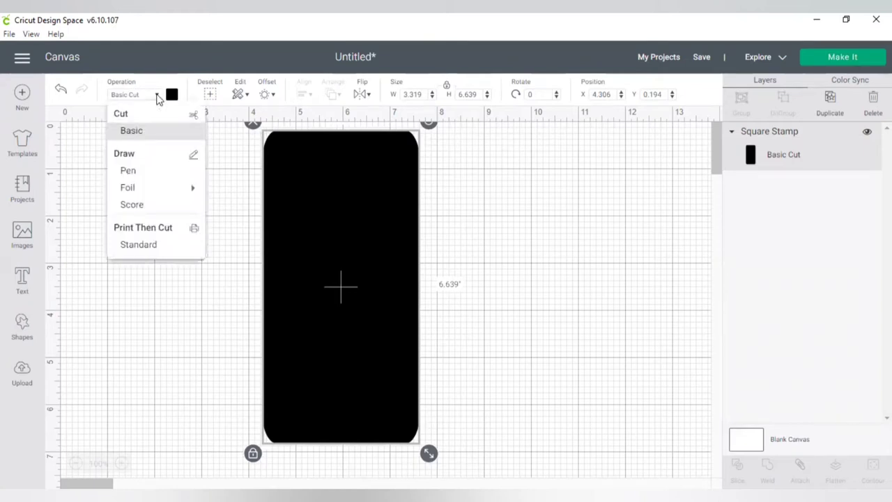
left_click(138, 245)
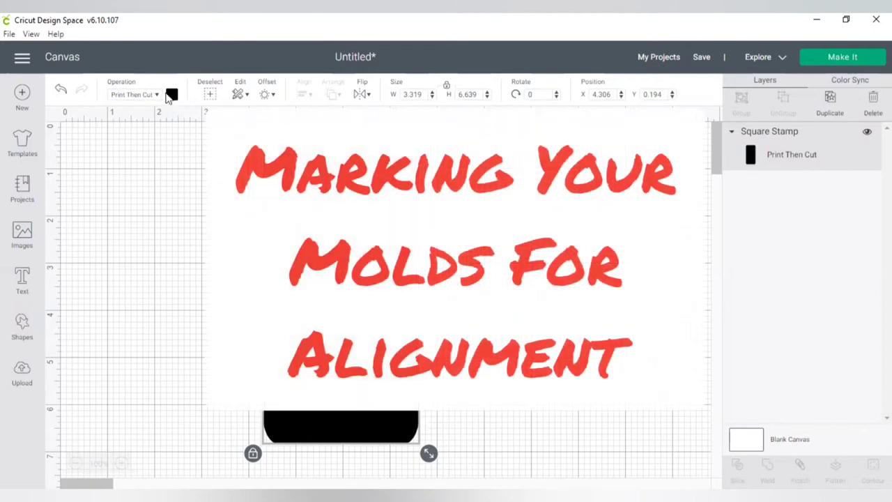
left_click(171, 96)
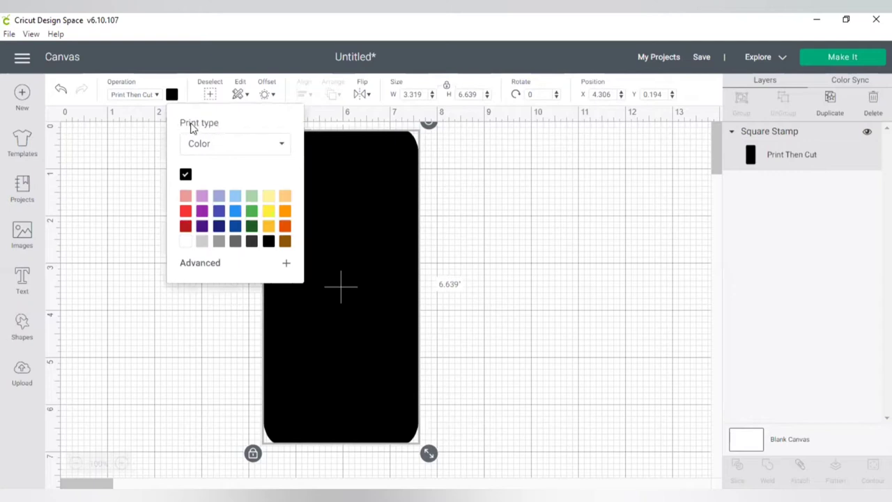
left_click(283, 146)
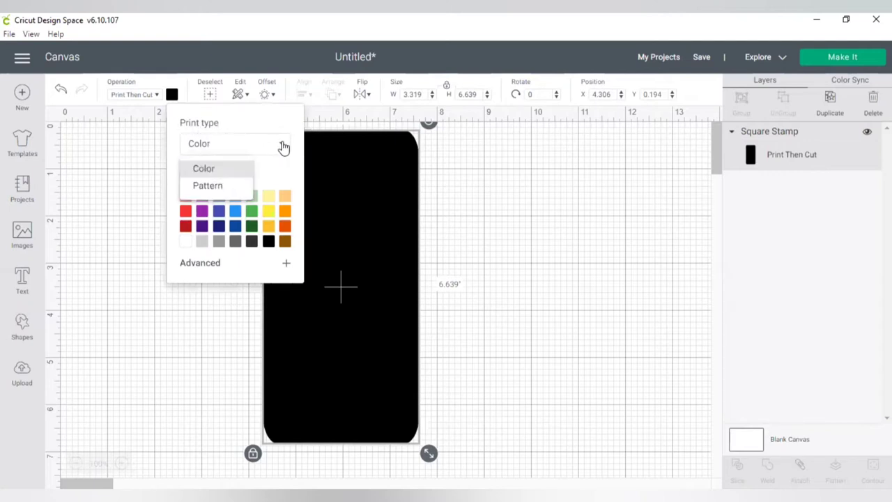
left_click(211, 186)
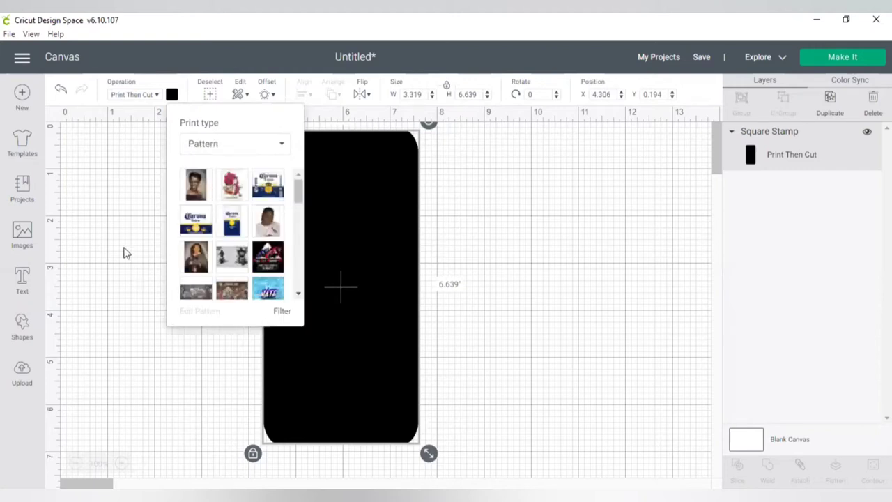
left_click_drag(298, 194, 298, 278)
left_click(196, 186)
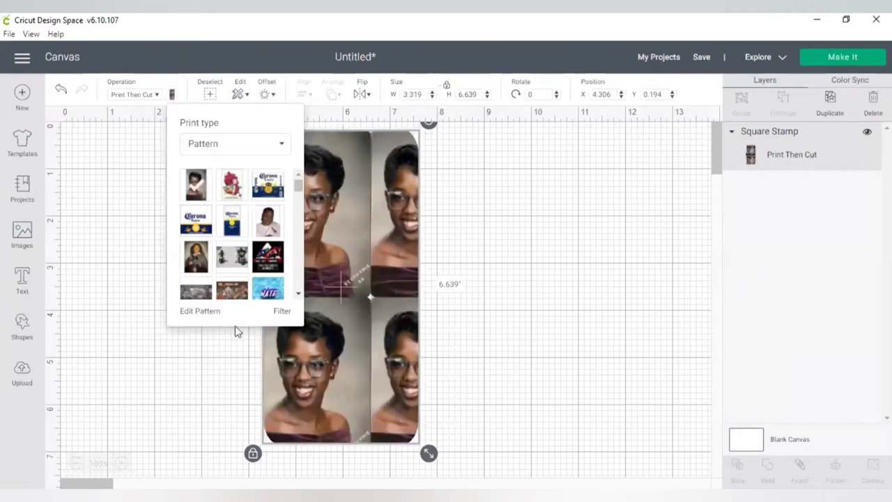
Open the pattern fill for editing, enlarge its scale to 100 and set its horizontal offset to 50
left_click(200, 314)
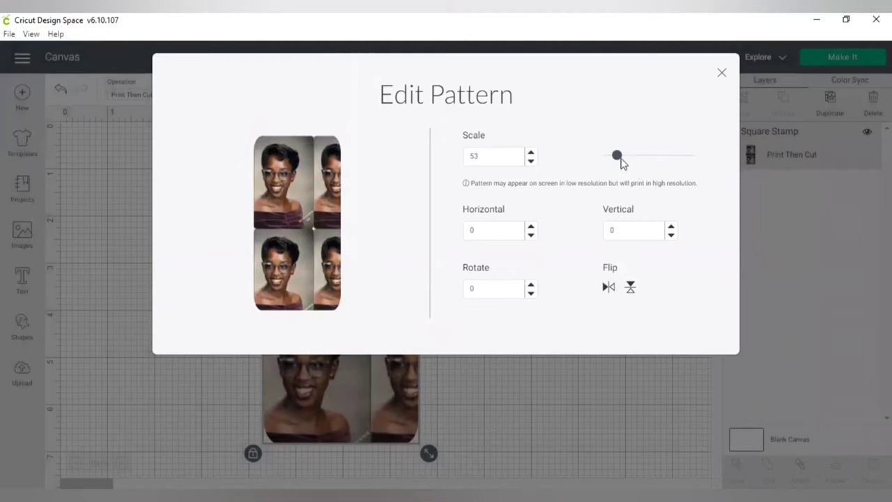
left_click_drag(617, 157, 627, 157)
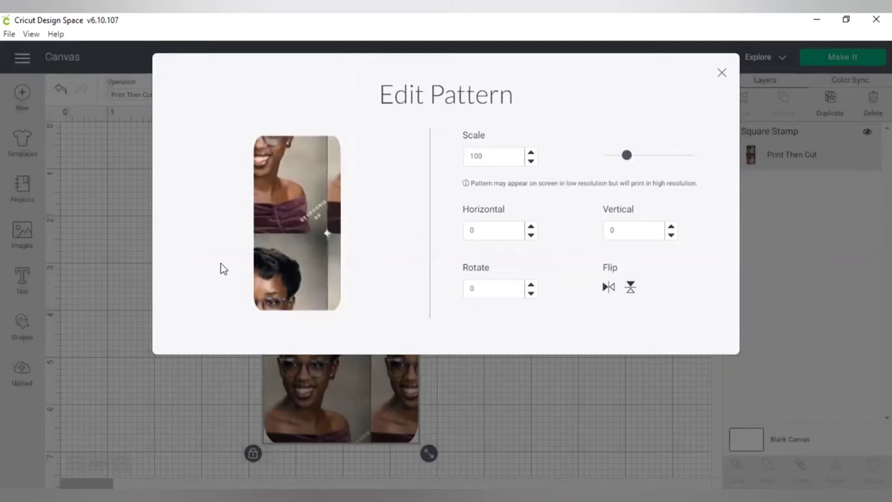
left_click(531, 227)
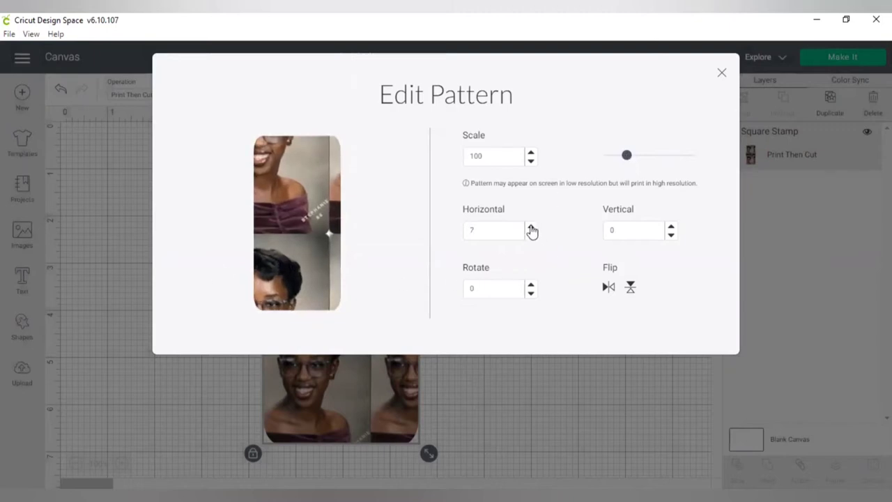
left_click_drag(532, 231, 386, 234)
type("50")
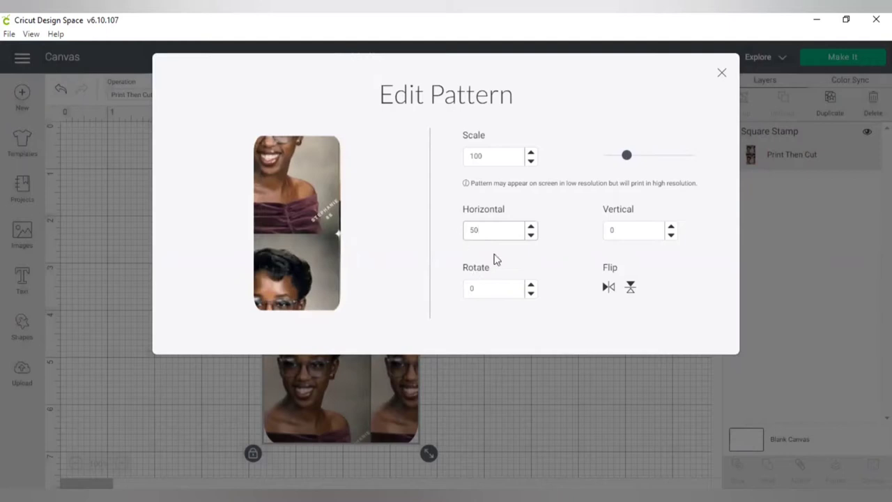
Raise the pattern's horizontal offset to 79 and set its vertical offset to -150
left_click(531, 227)
left_click(531, 228)
left_click(531, 227)
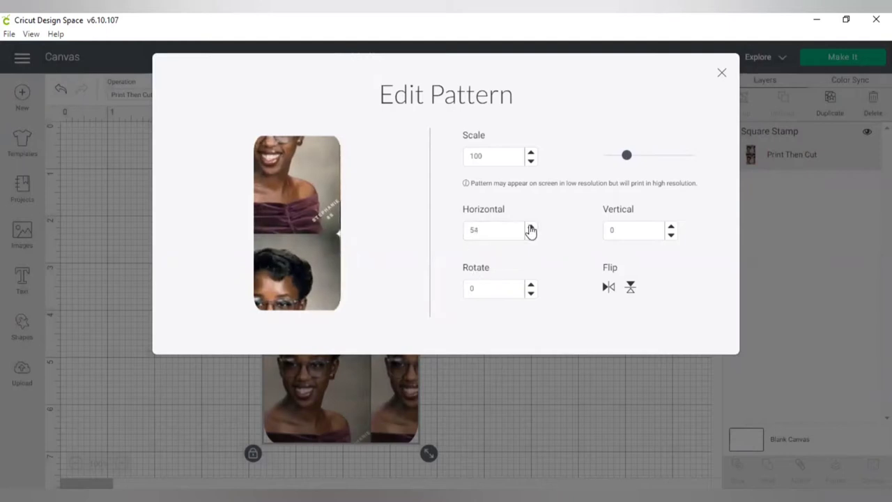
left_click(531, 227)
left_click(530, 227)
left_click(530, 227)
left_click(530, 227)
left_click(530, 227)
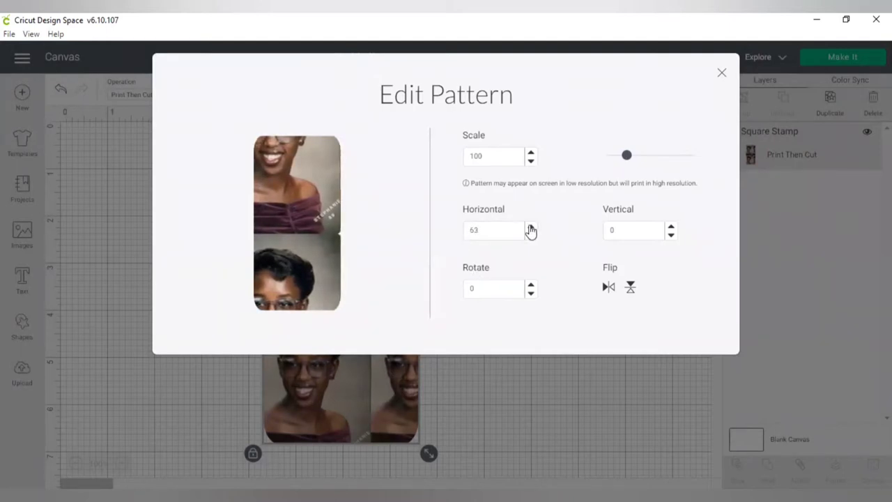
left_click(530, 228)
left_click(530, 227)
left_click(530, 227)
left_click(530, 227)
left_click(530, 227)
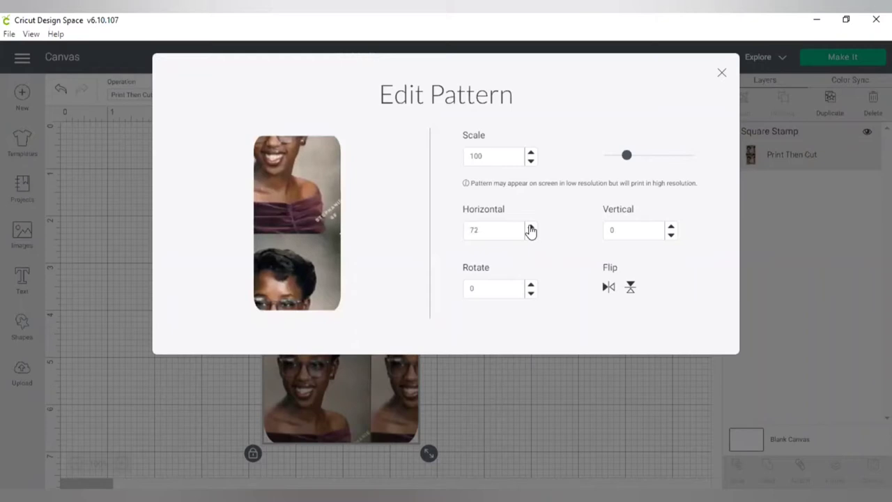
left_click(530, 227)
left_click(530, 227)
left_click(531, 227)
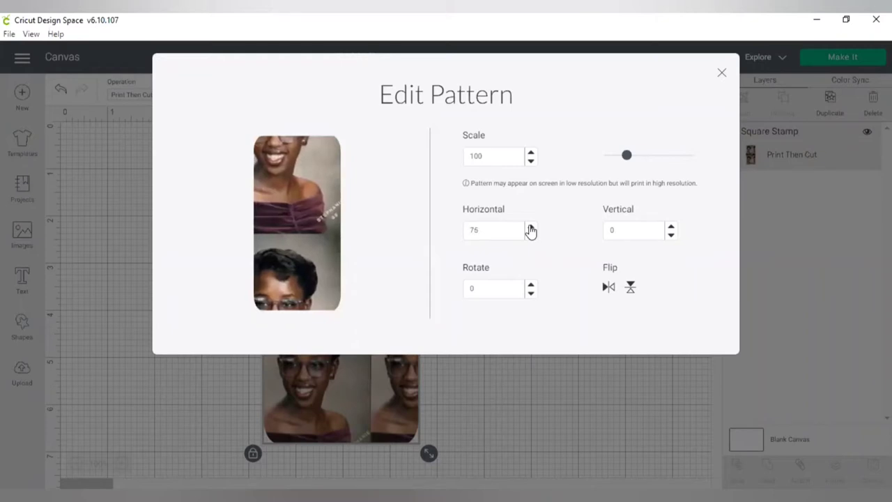
double_click(617, 230)
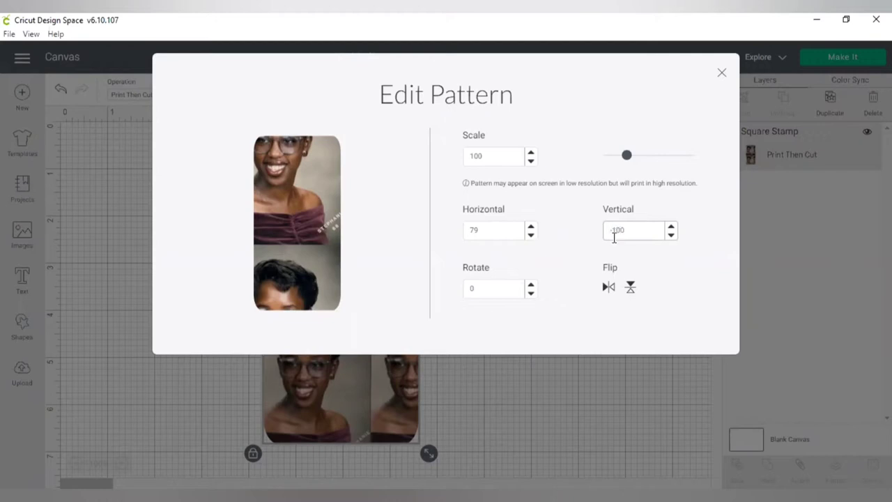
left_click_drag(636, 232, 597, 235)
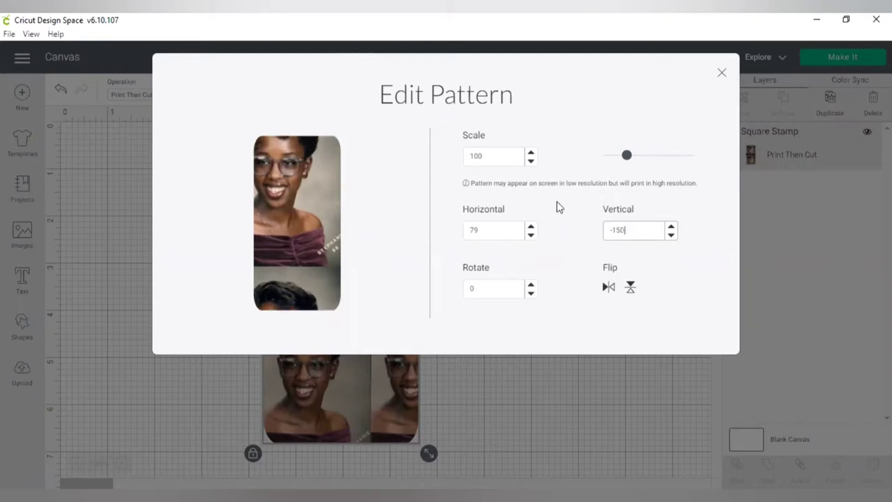
Increase the pattern's rotation to 15 degrees
left_click(530, 286)
left_click(531, 287)
left_click(531, 287)
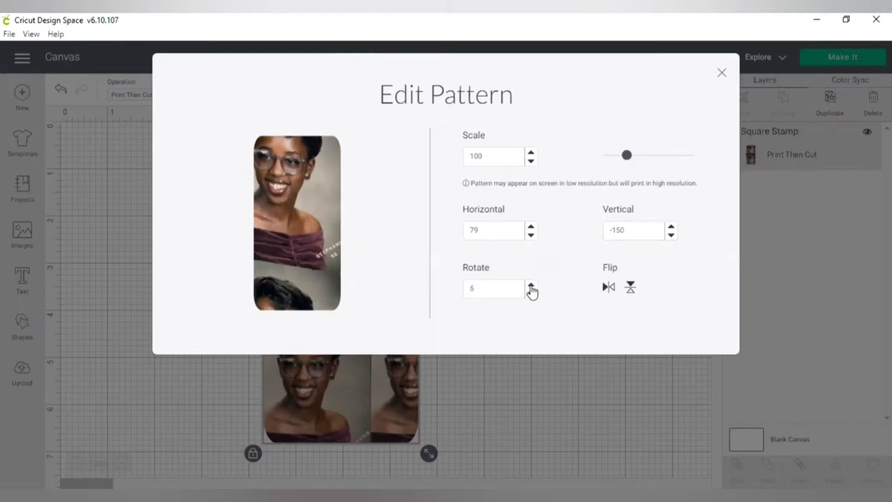
left_click(530, 286)
left_click(531, 286)
left_click(531, 286)
left_click(531, 286)
left_click(530, 286)
left_click(531, 286)
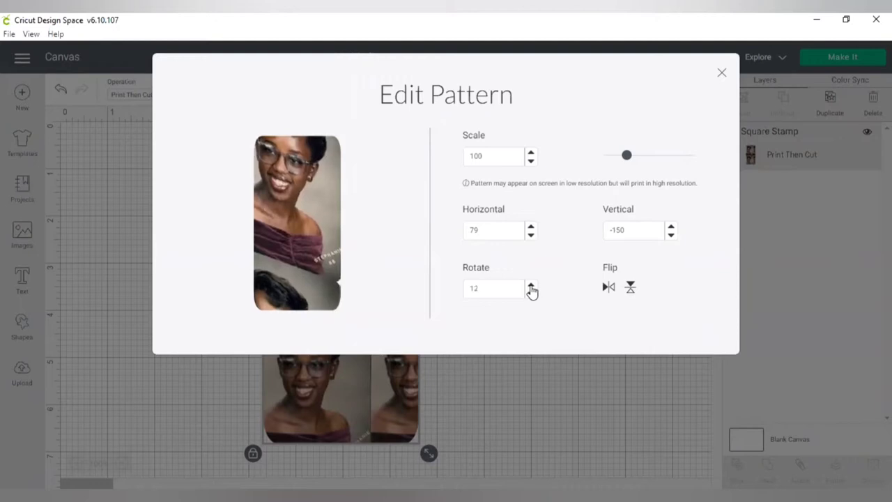
left_click(530, 286)
left_click(531, 286)
left_click(531, 286)
Flip the pattern vertically and horizontally and close the pattern editor
left_click(630, 293)
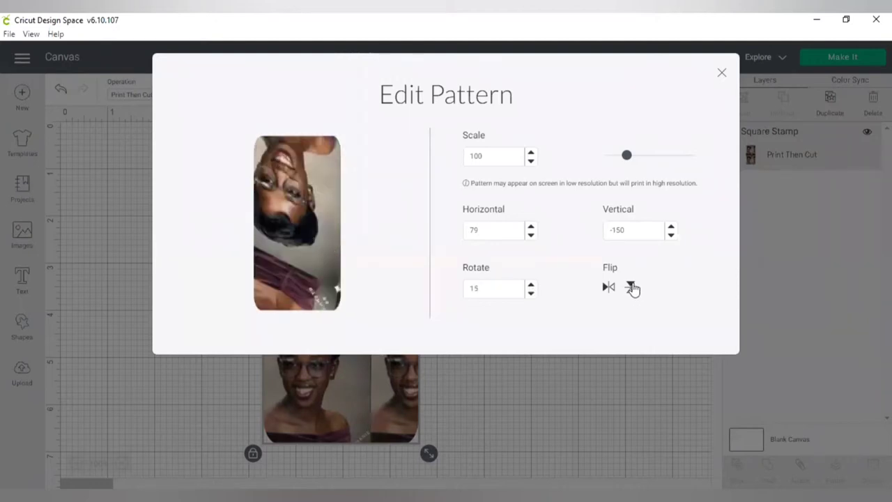
left_click(610, 288)
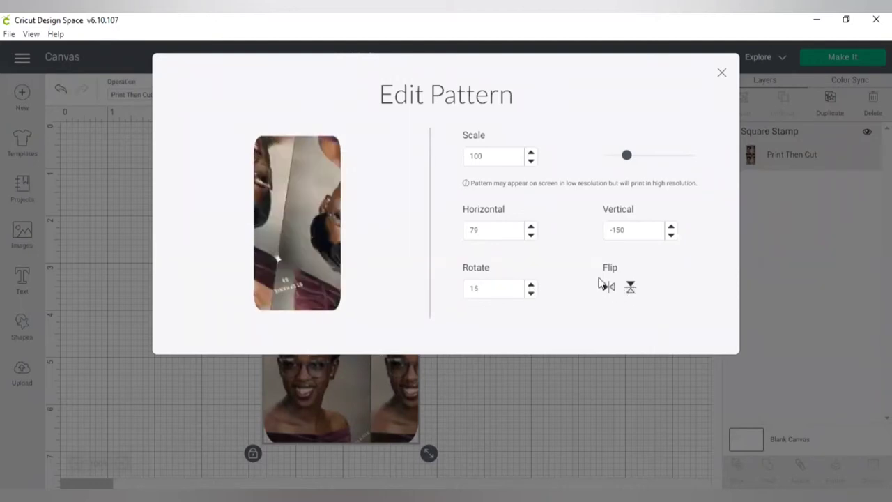
left_click(720, 77)
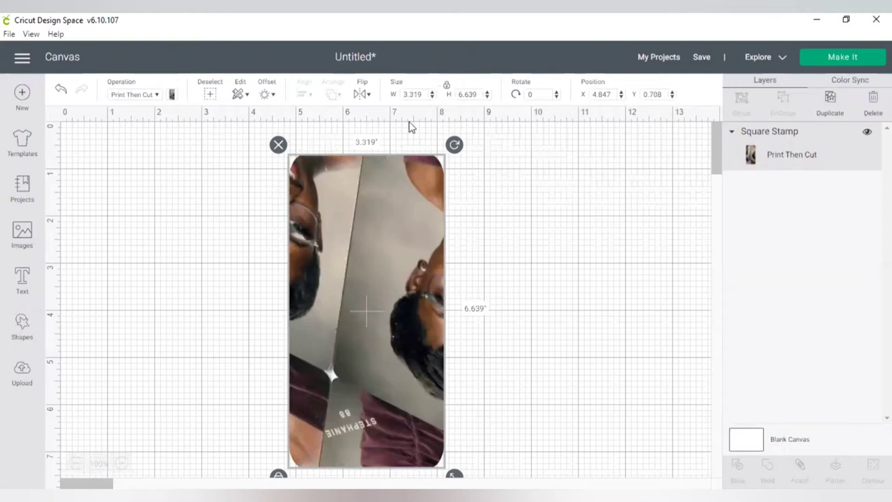
Resize the photo-filled shape proportionally to 0.809 inches wide and 1.618 inches high
left_click(418, 94)
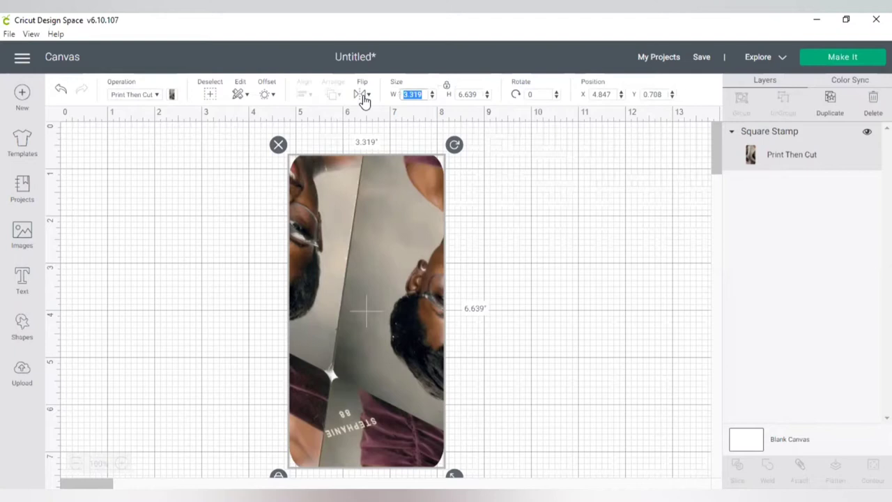
key("BackSpace")
type(".8")
key("Tab")
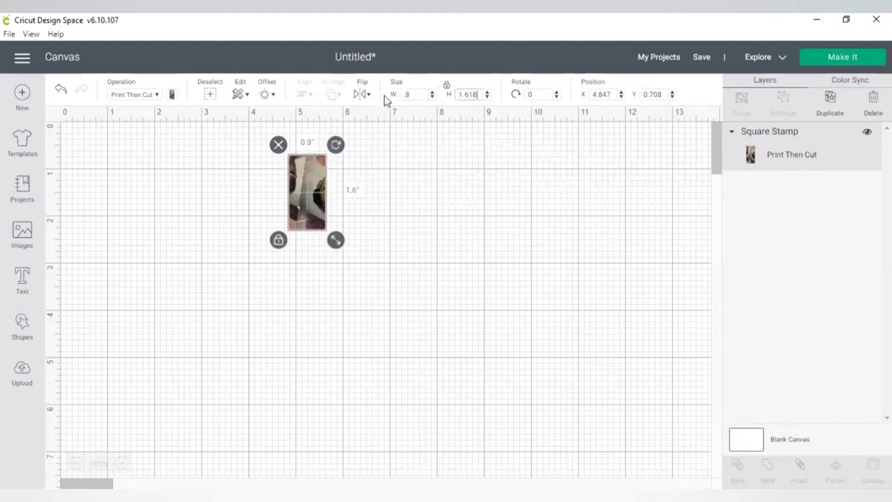
type("18")
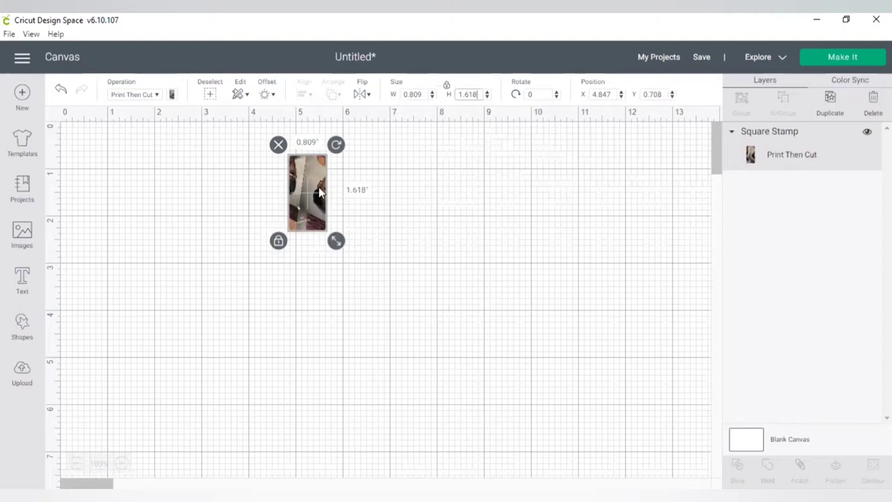
Move the small photo-filled shape across the canvas to about the 7-inch horizontal and 1-inch vertical ruler marks
left_click_drag(319, 193, 359, 206)
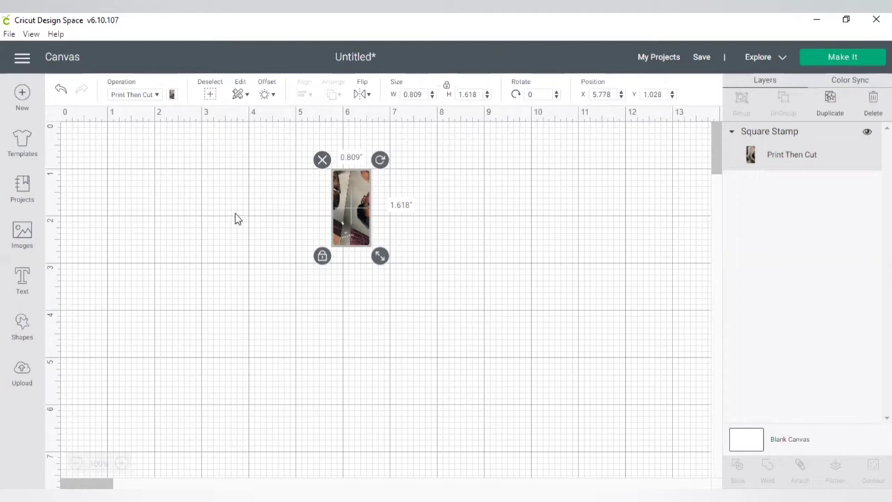
left_click_drag(351, 197, 396, 220)
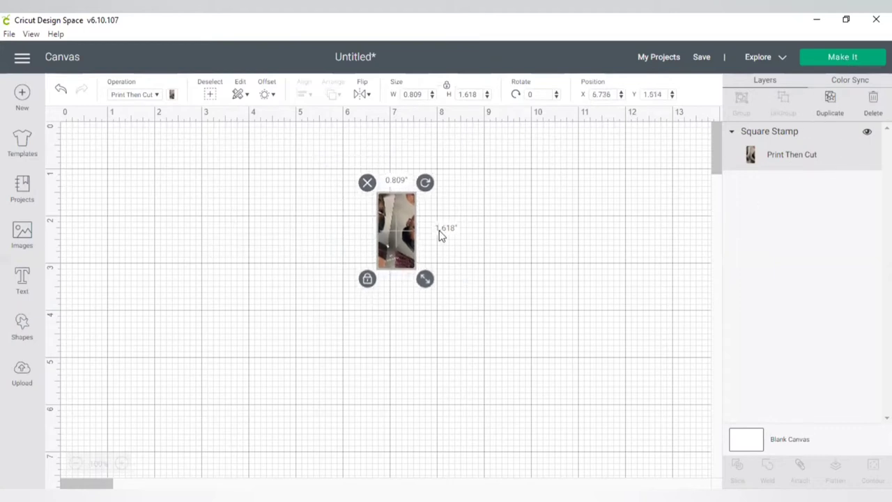
left_click_drag(412, 233, 410, 206)
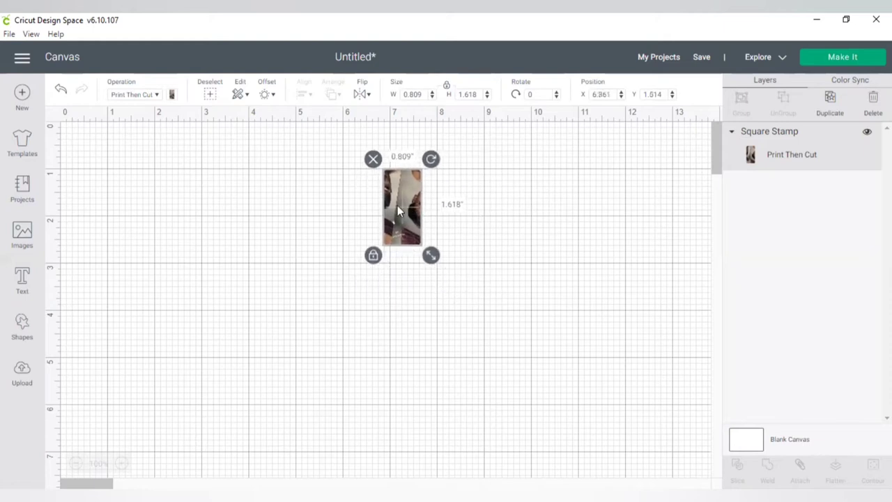
Send the project to mat preparation, apply 28 project copies, inspect the sheet layout and cancel back to the canvas
left_click(838, 60)
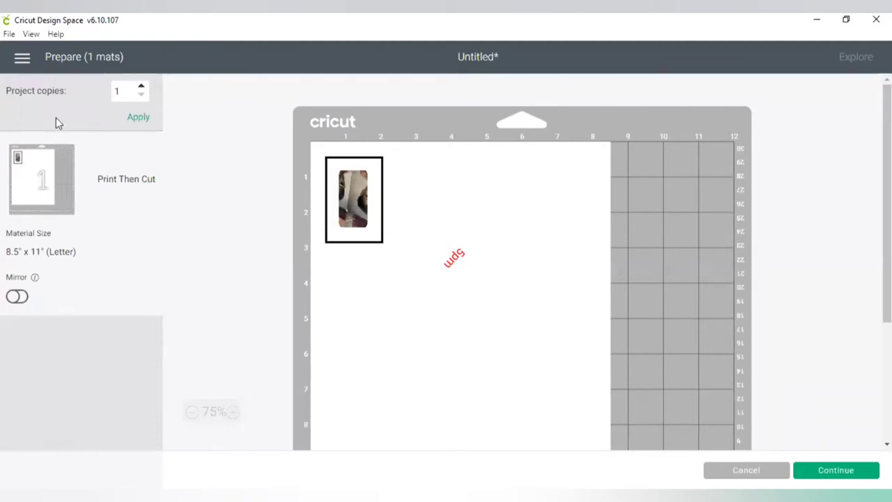
left_click_drag(136, 89, 110, 96)
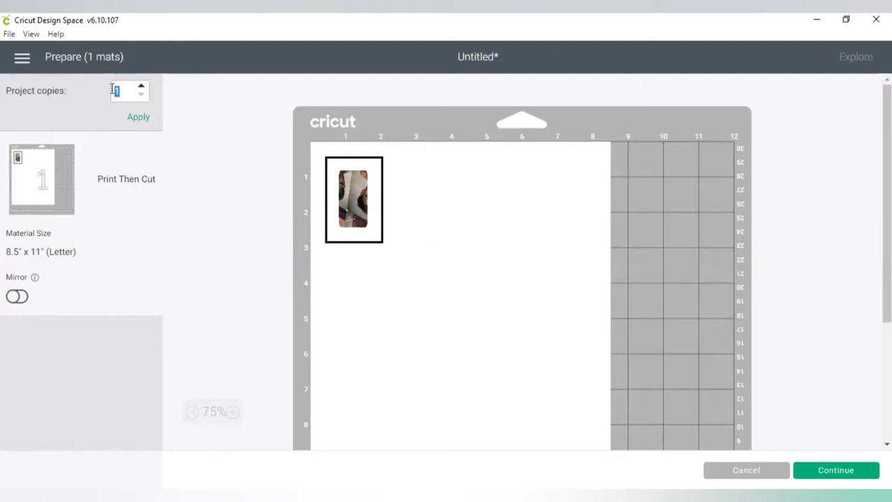
type("28")
key("Return")
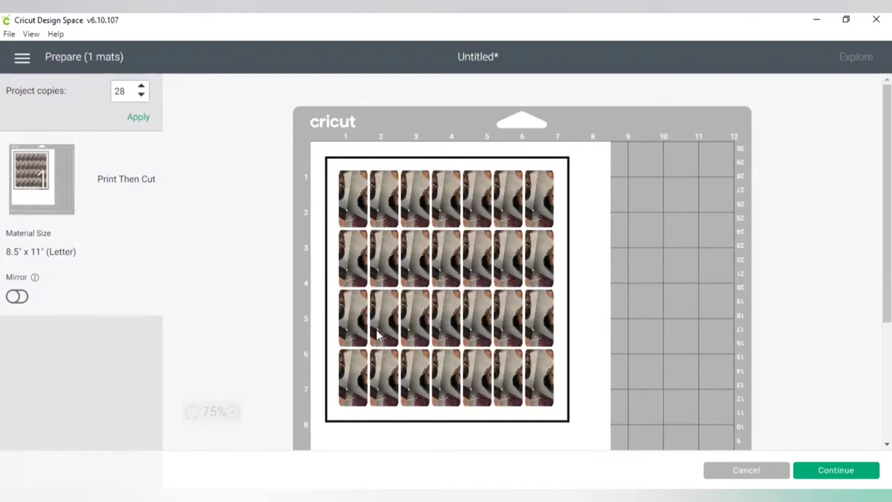
scroll(377, 335, "down", 5)
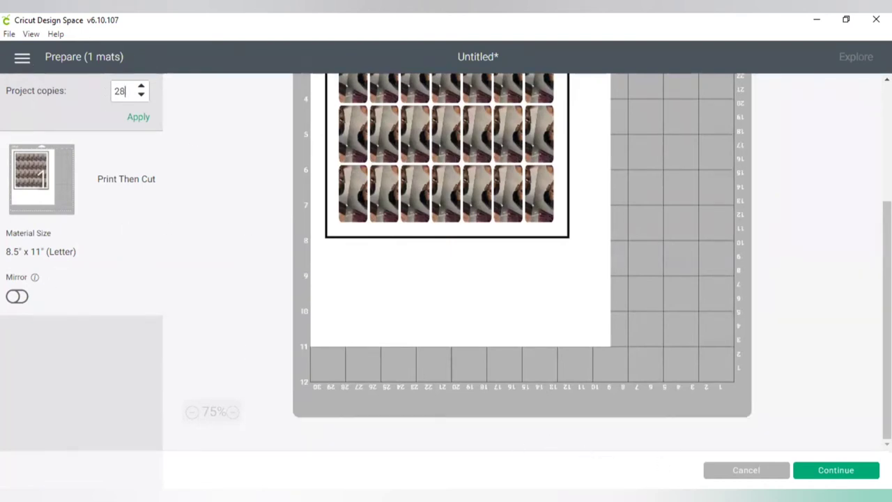
left_click(705, 464)
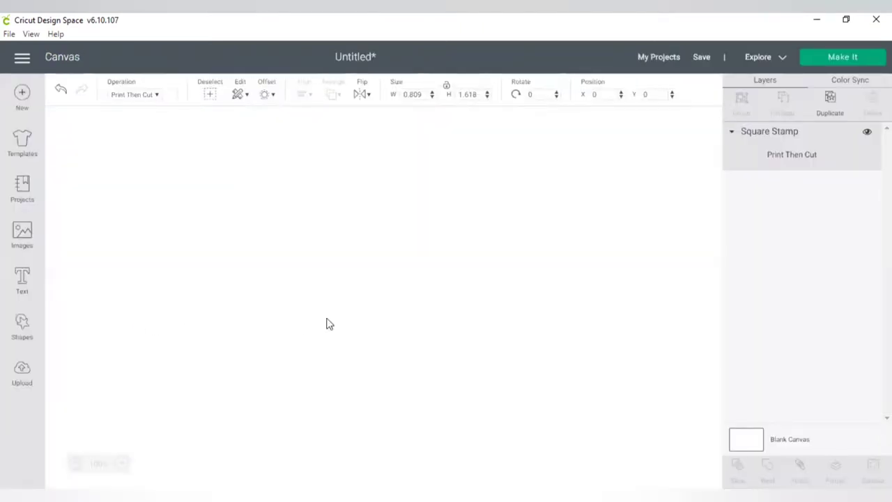
Delete the photo-filled shape from the canvas
left_click(373, 159)
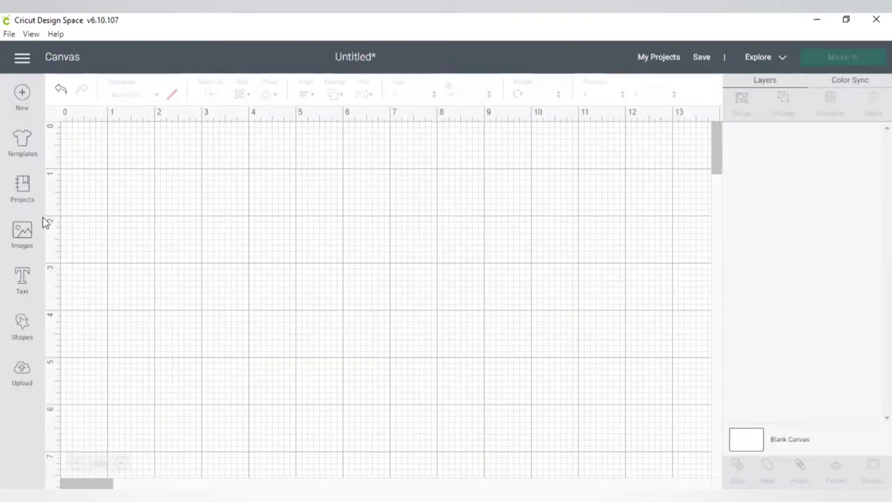
left_click(23, 277)
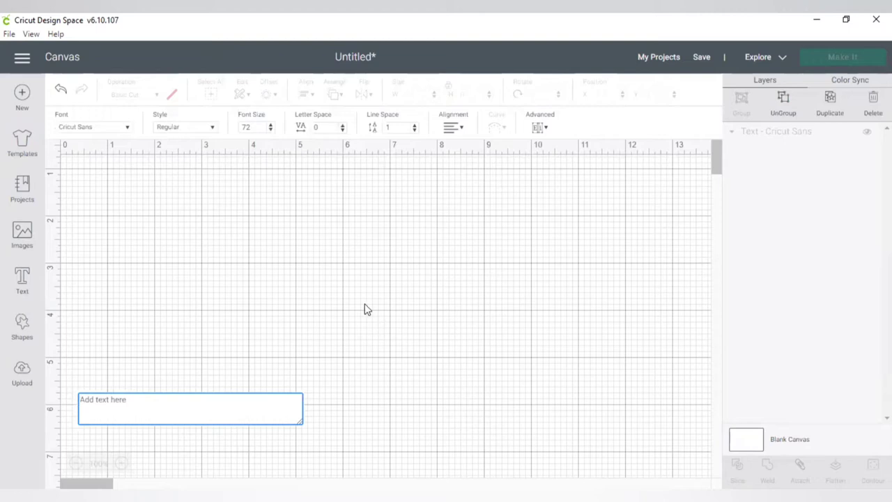
left_click(333, 307)
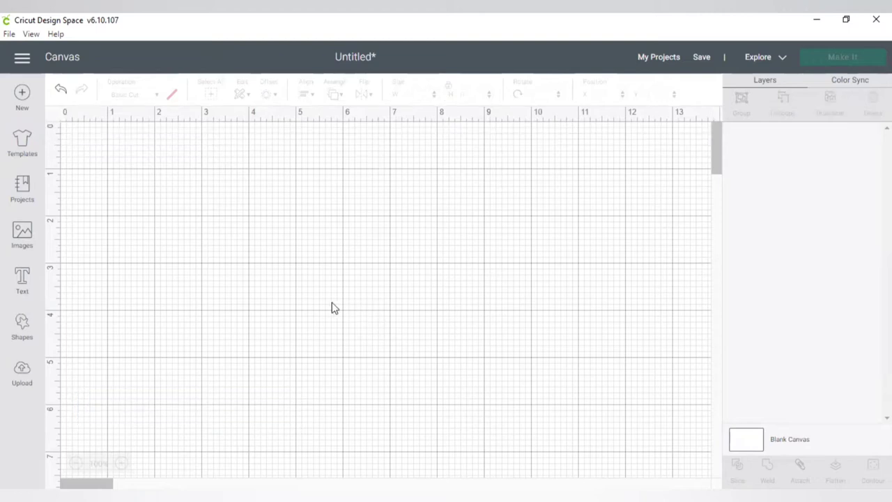
Add a basic square and move it to the middle of the canvas, at about X 6.4, Y 2.1
left_click(21, 325)
left_click(76, 238)
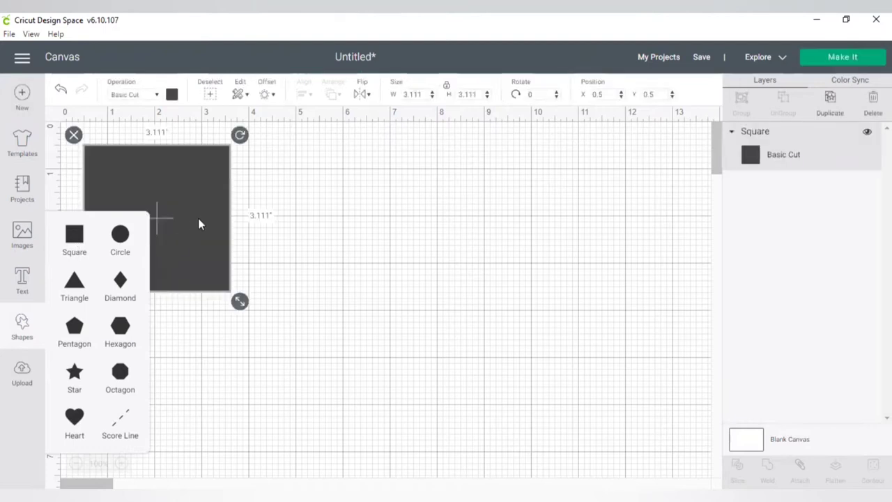
left_click_drag(200, 223, 478, 293)
Add a text object containing the short first name in Cricut Sans
left_click(22, 279)
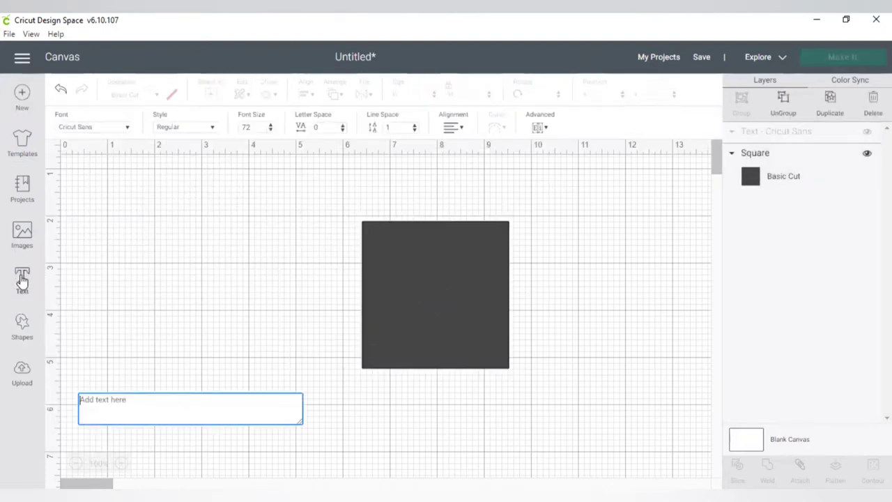
left_click(140, 306)
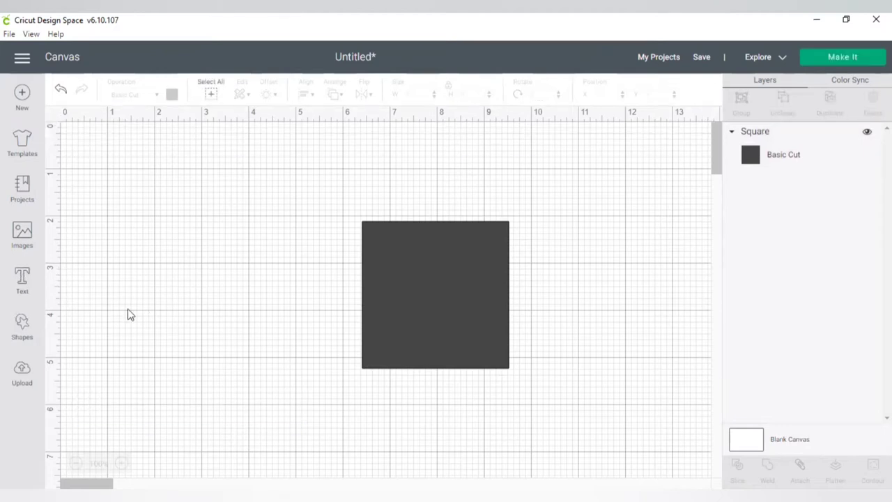
left_click(24, 277)
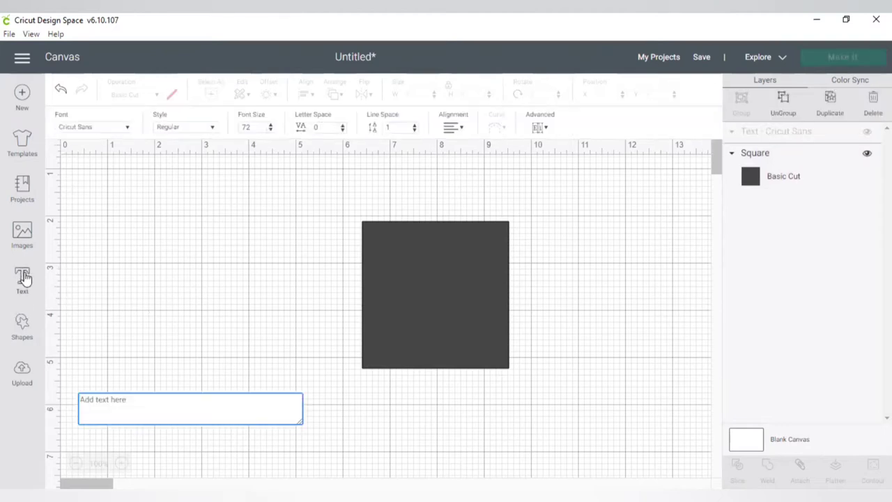
type("STEF")
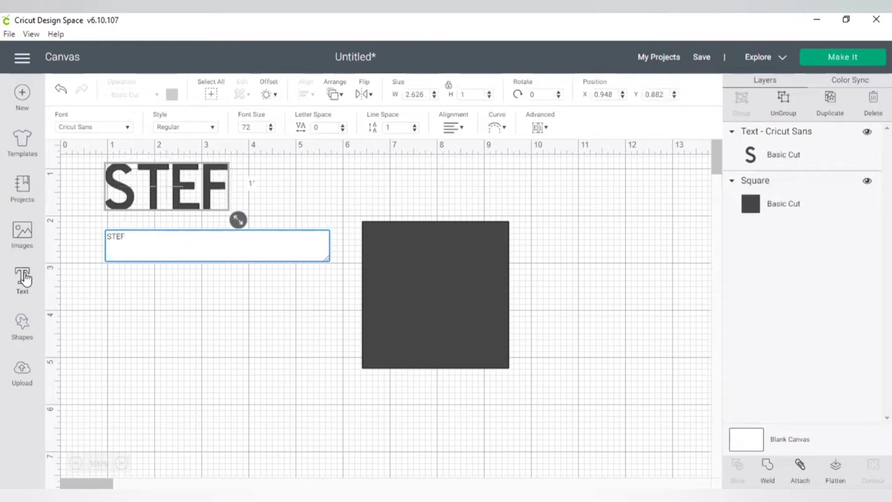
Move the square to about X 2.44, Y 3.58 and the name text to the far side of the canvas, away from it
left_click(243, 328)
left_click_drag(422, 249, 237, 317)
left_click_drag(216, 190, 613, 231)
left_click(285, 375)
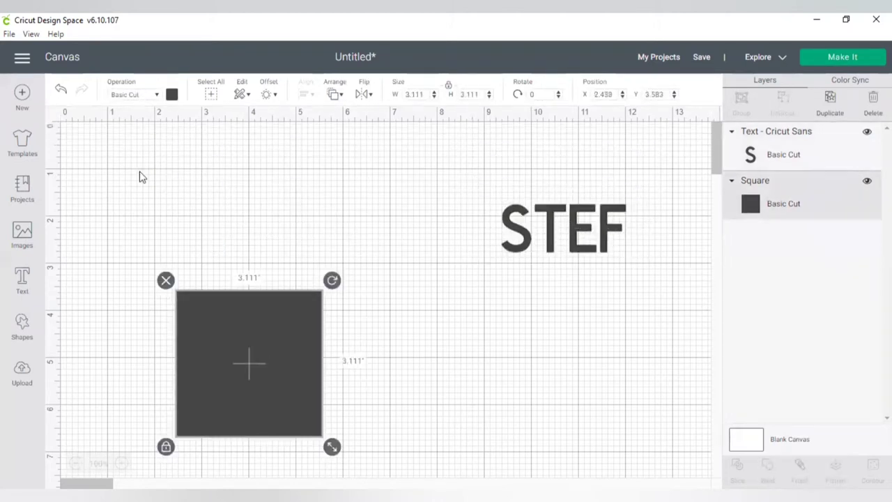
Recolour the square golden yellow and preview how the project is laid out on the cutting mats
left_click(171, 95)
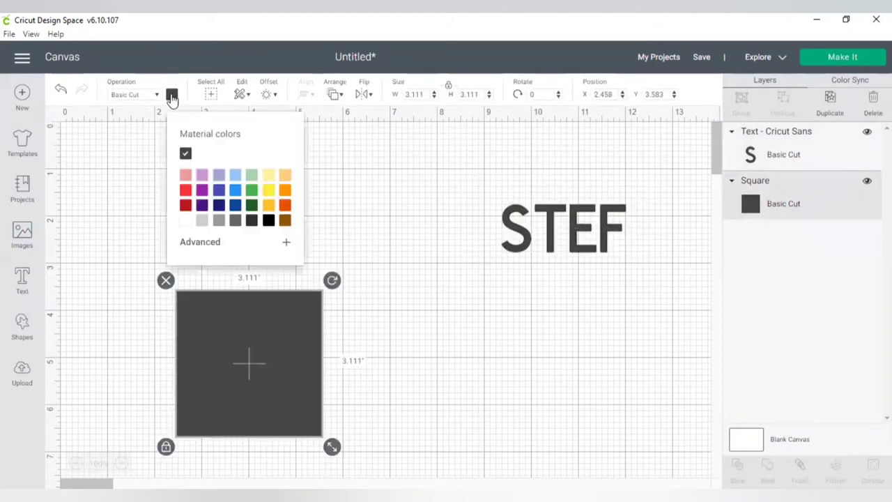
left_click(269, 206)
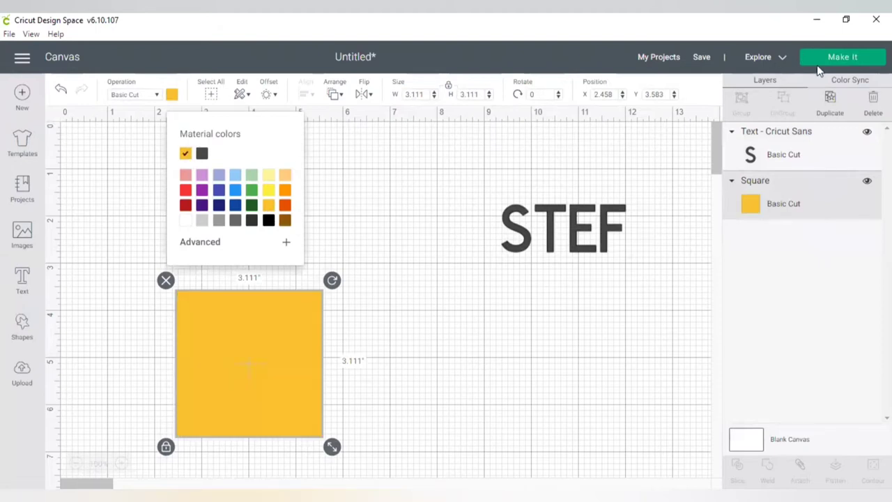
left_click(844, 59)
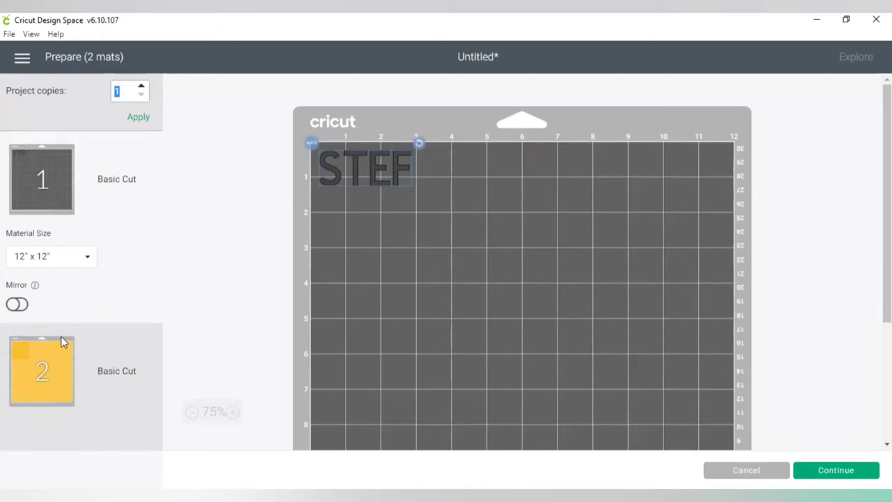
scroll(886, 209, "down", 1)
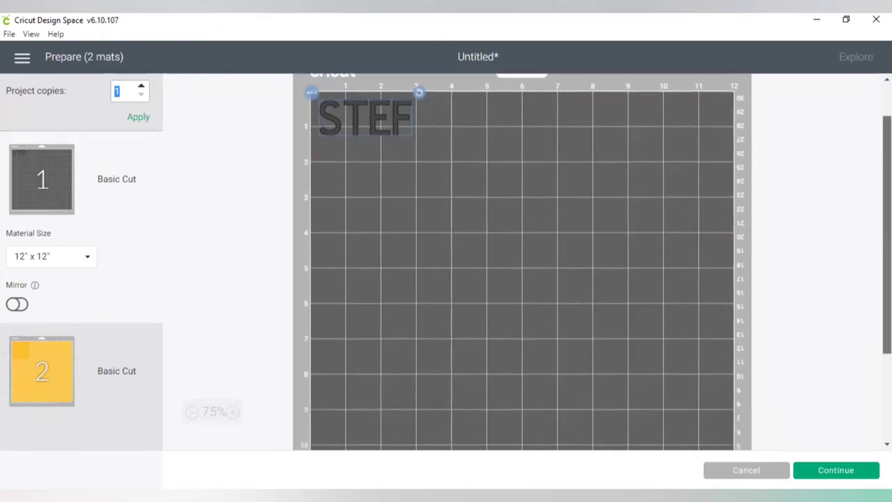
scroll(864, 185, "up", 1)
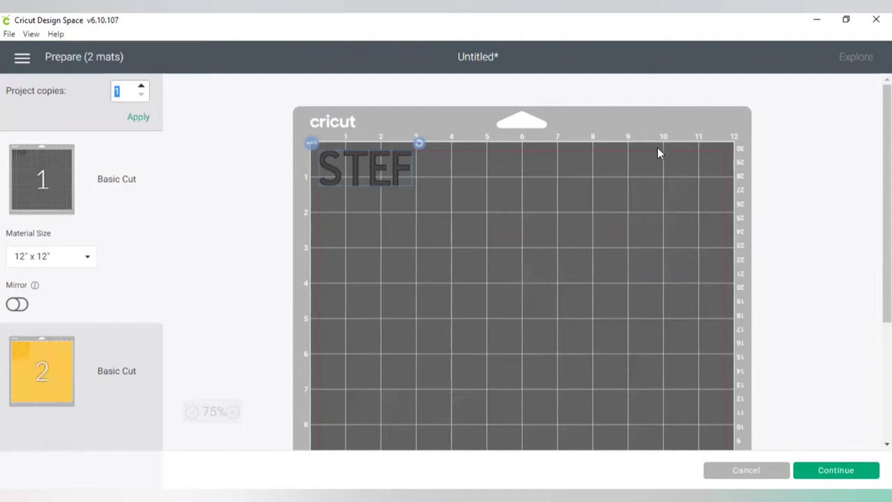
Move the name text from the first, dark mat onto the yellow mat that holds the square
left_click(314, 145)
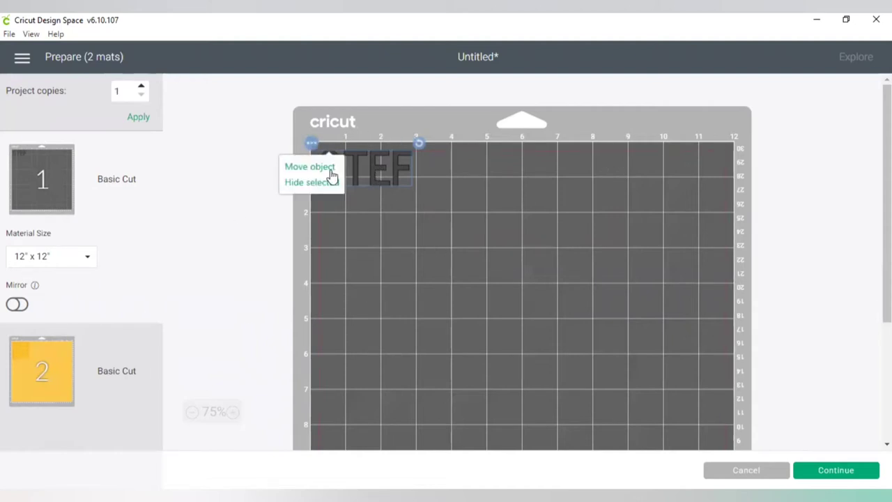
left_click(322, 170)
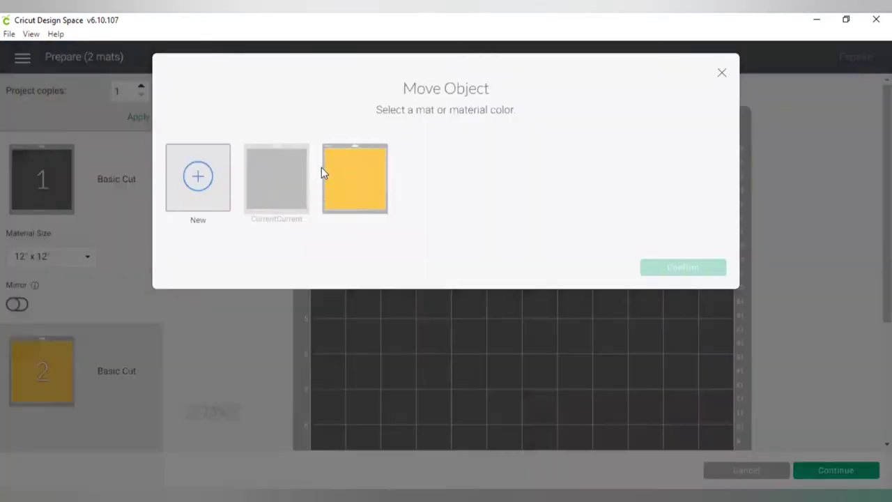
left_click(357, 187)
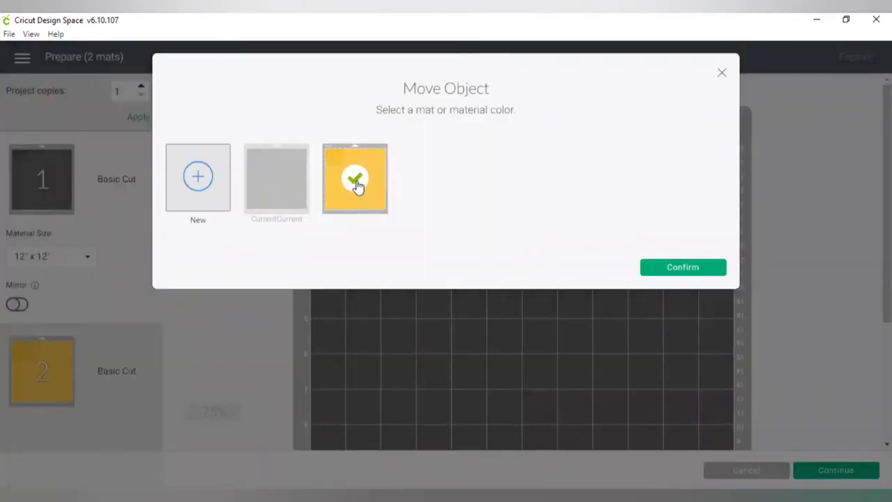
left_click(689, 268)
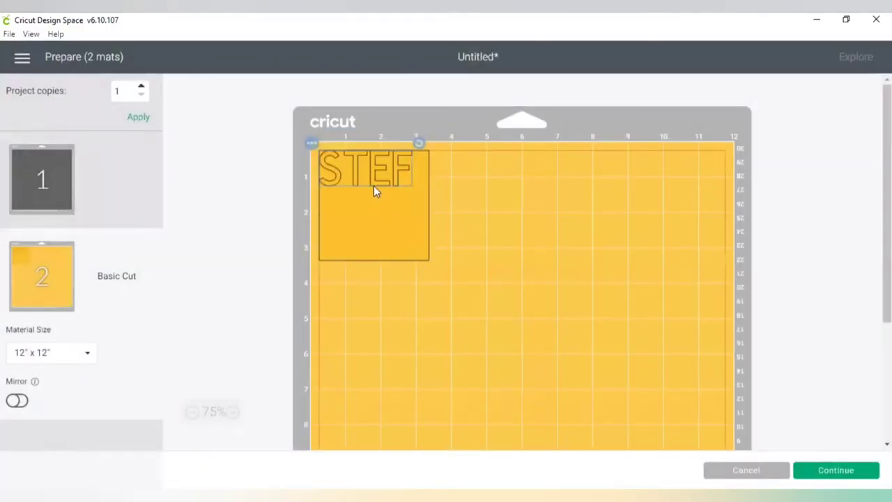
Arrange the name text and the square apart from each other on the yellow mat, and return to the canvas
left_click_drag(352, 172, 534, 172)
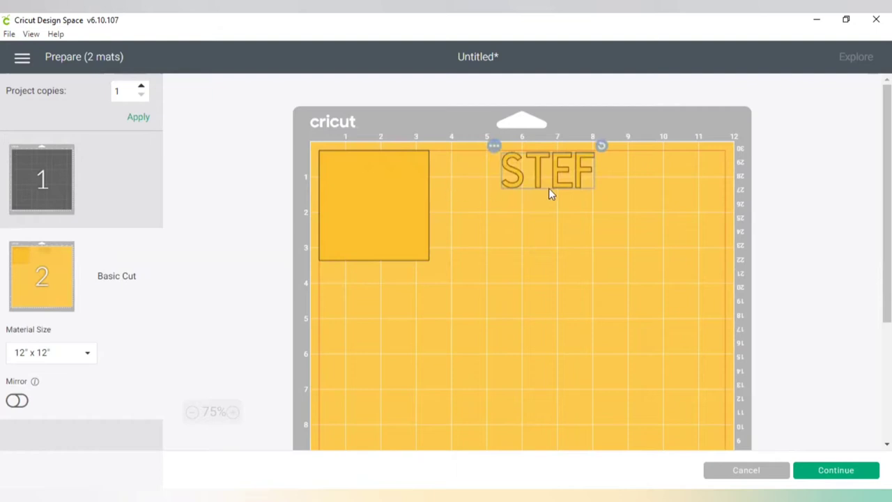
mouse_move(362, 193)
left_mouse_down()
mouse_move(366, 204)
mouse_move(363, 194)
left_mouse_up()
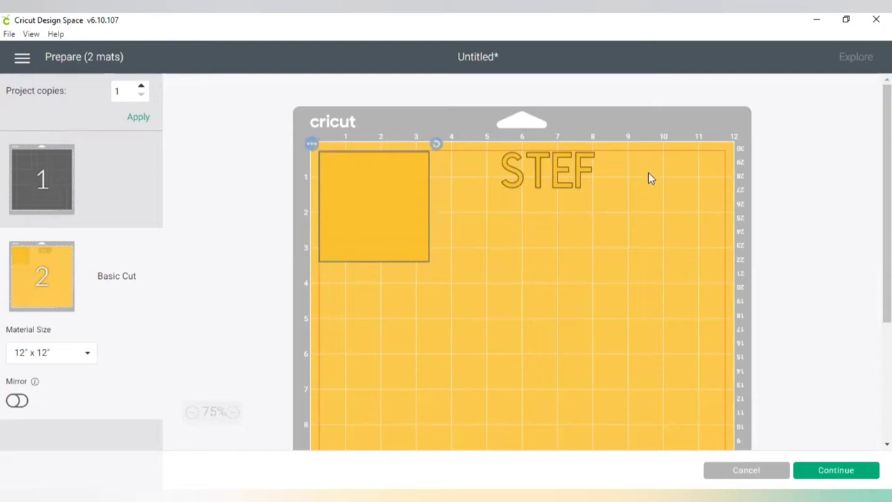
left_click_drag(556, 184, 568, 204)
left_click_drag(569, 203, 557, 187)
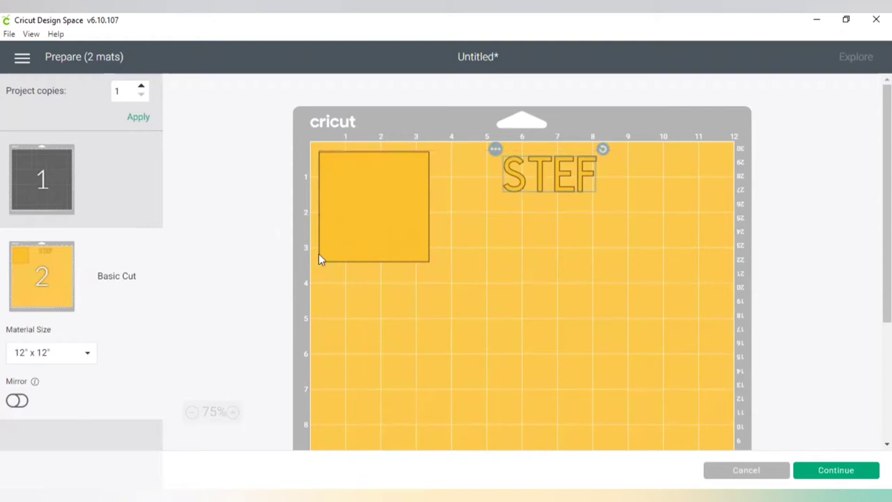
mouse_move(370, 233)
left_mouse_down()
mouse_move(397, 258)
mouse_move(376, 244)
mouse_move(382, 236)
left_mouse_up()
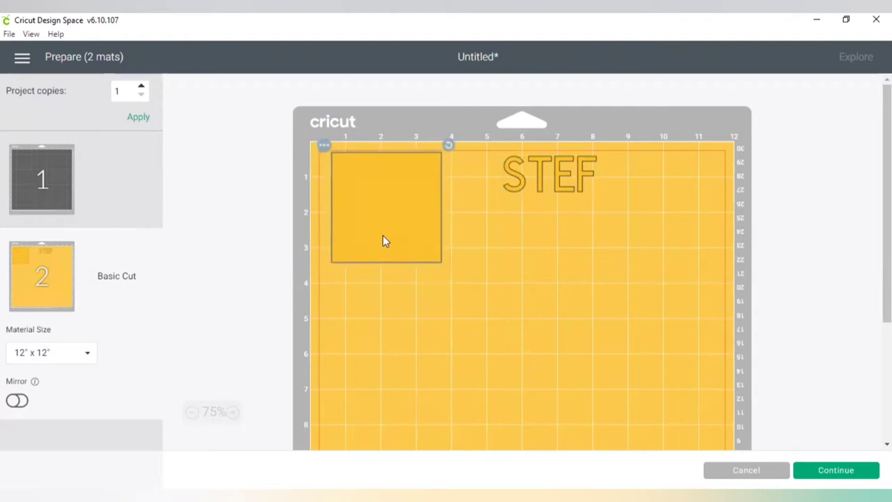
left_click_drag(527, 186, 503, 204)
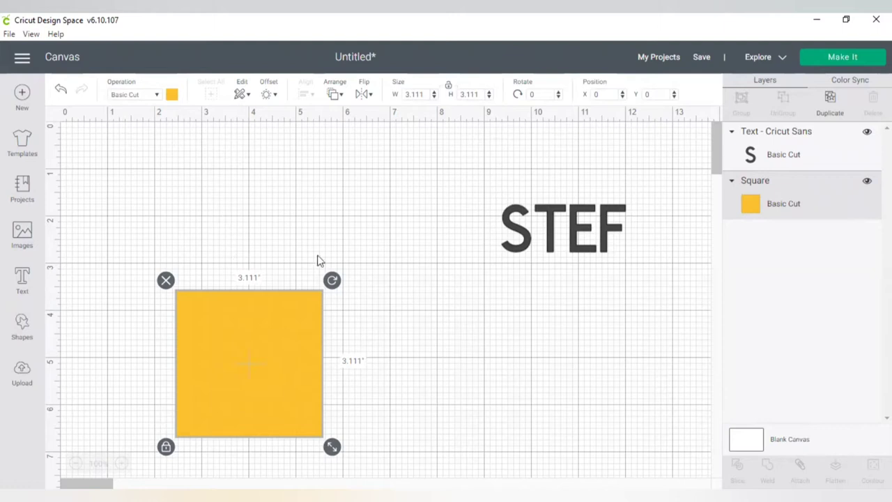
mouse_move(310, 319)
left_mouse_down()
mouse_move(274, 201)
mouse_move(239, 273)
mouse_move(259, 293)
mouse_move(206, 226)
mouse_move(223, 315)
mouse_move(168, 209)
mouse_move(231, 239)
mouse_move(329, 319)
mouse_move(314, 306)
left_mouse_up()
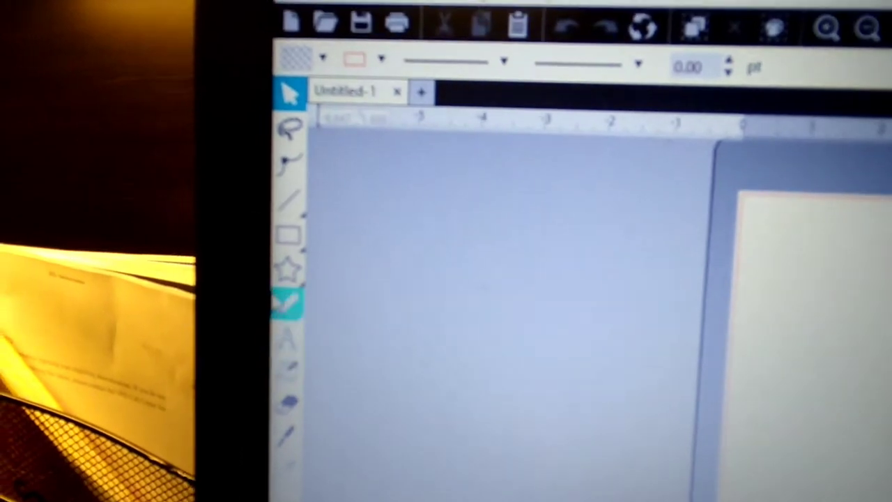
Switch to Silhouette Studio and draw a rounded rectangle about 3.6 in wide and 1.36 in high on the page
mouse_move(216, 217)
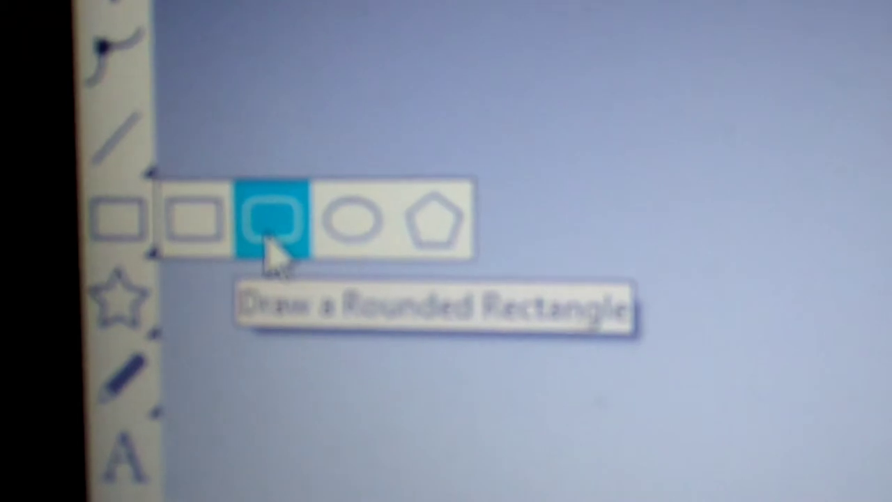
left_click(270, 237)
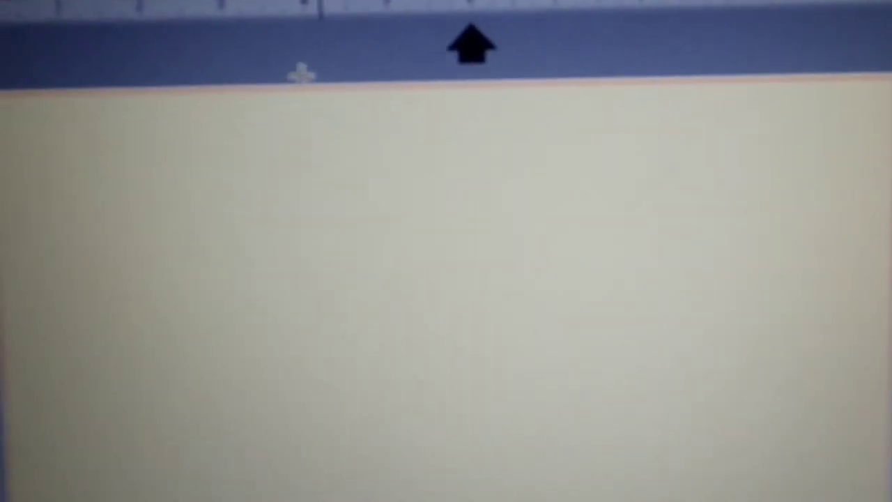
left_click_drag(342, 275, 627, 273)
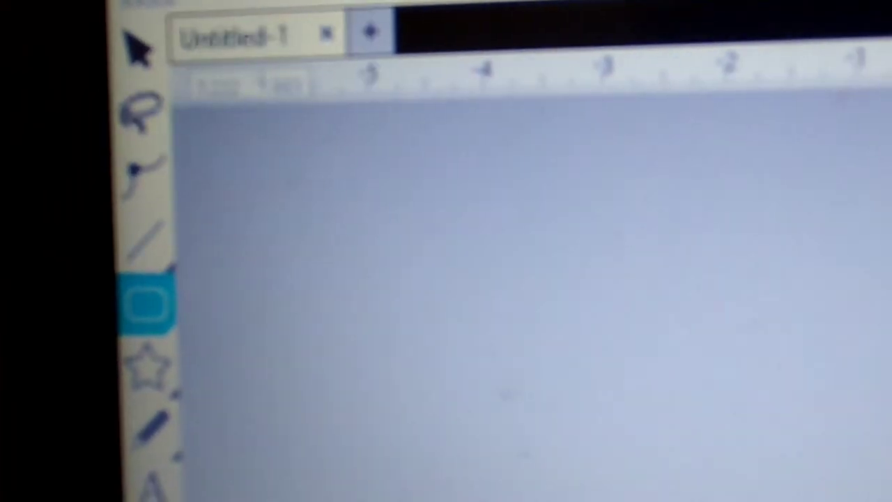
left_click(165, 70)
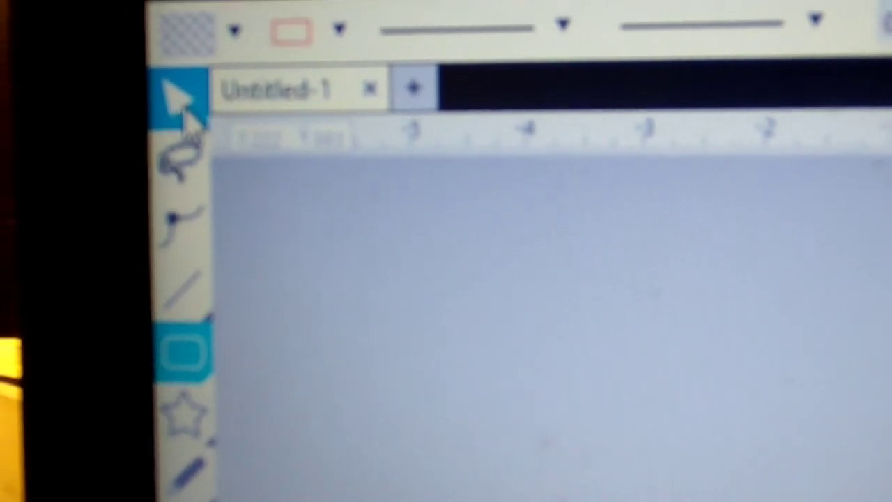
left_click(171, 97)
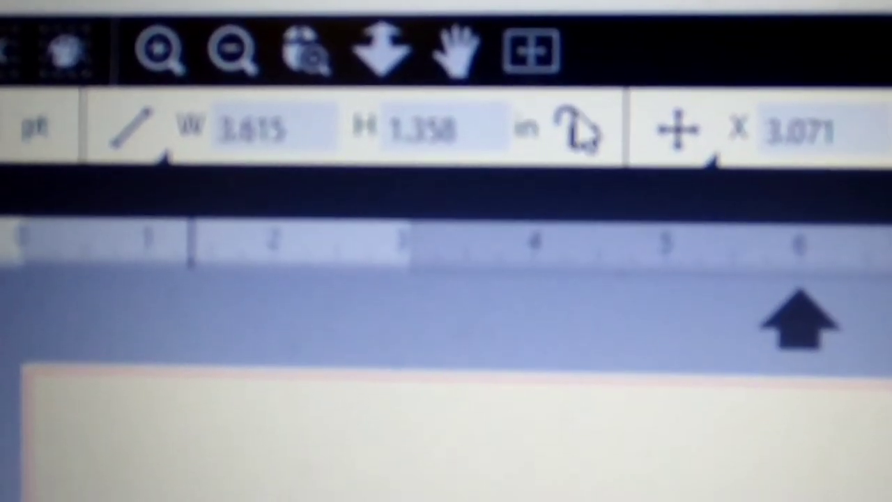
Set the rounded rectangle's width to 2 in and its height to 1 in
double_click(315, 120)
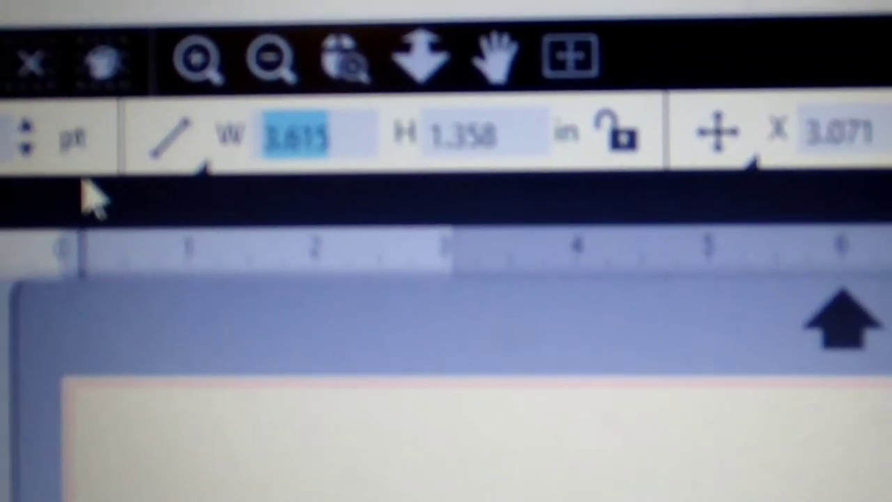
type("2")
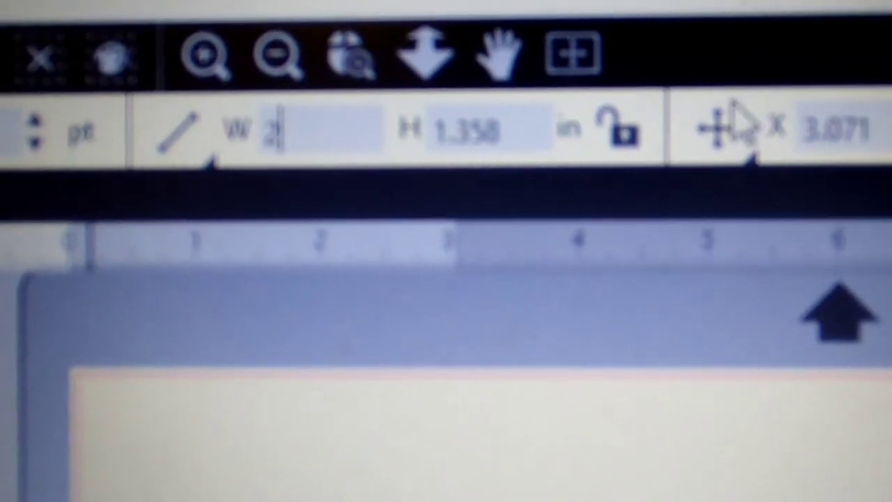
left_click(693, 120)
left_click(418, 27)
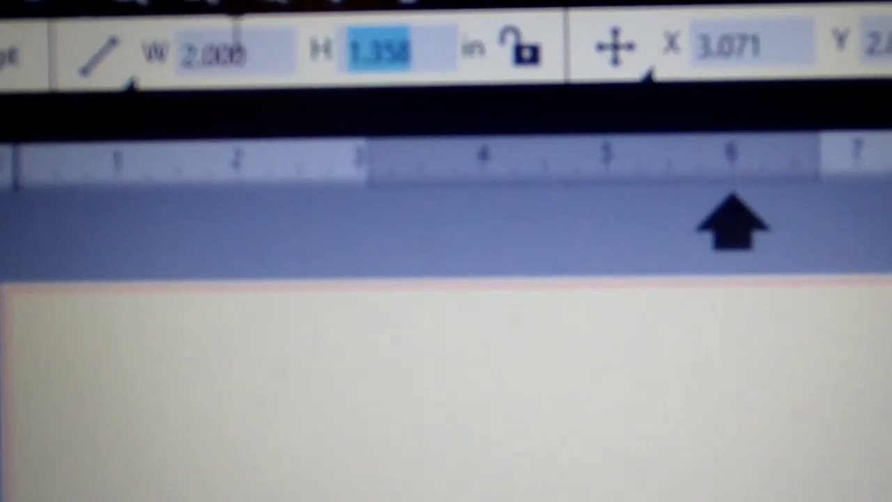
type("1")
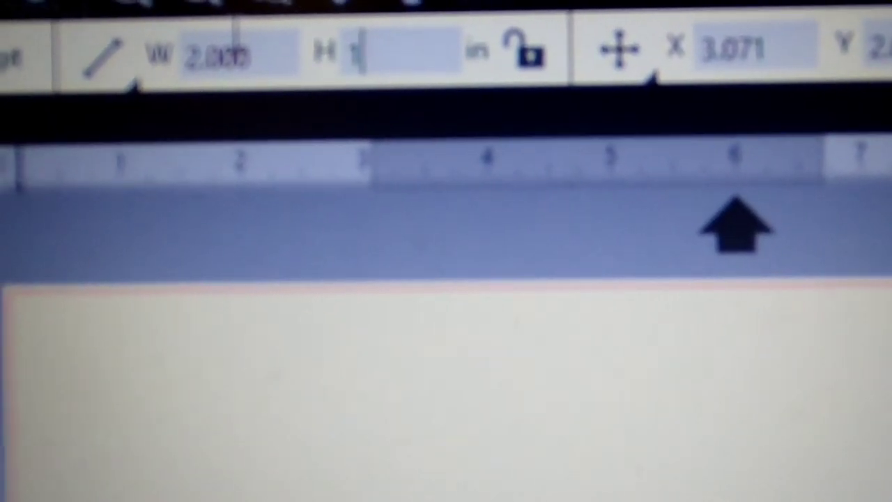
key("Return")
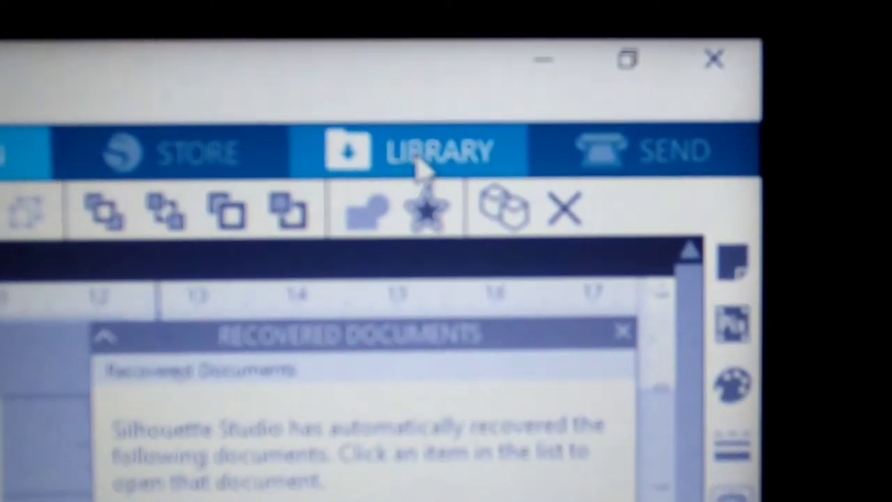
Open the design library
left_click(388, 160)
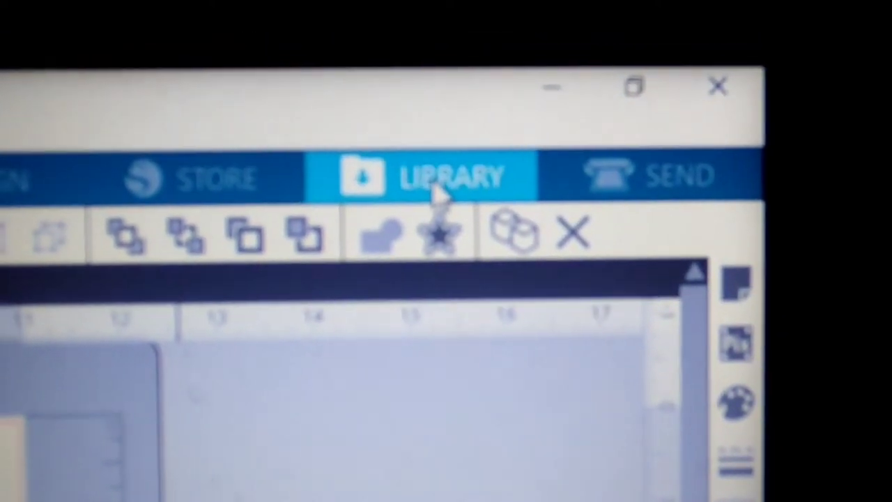